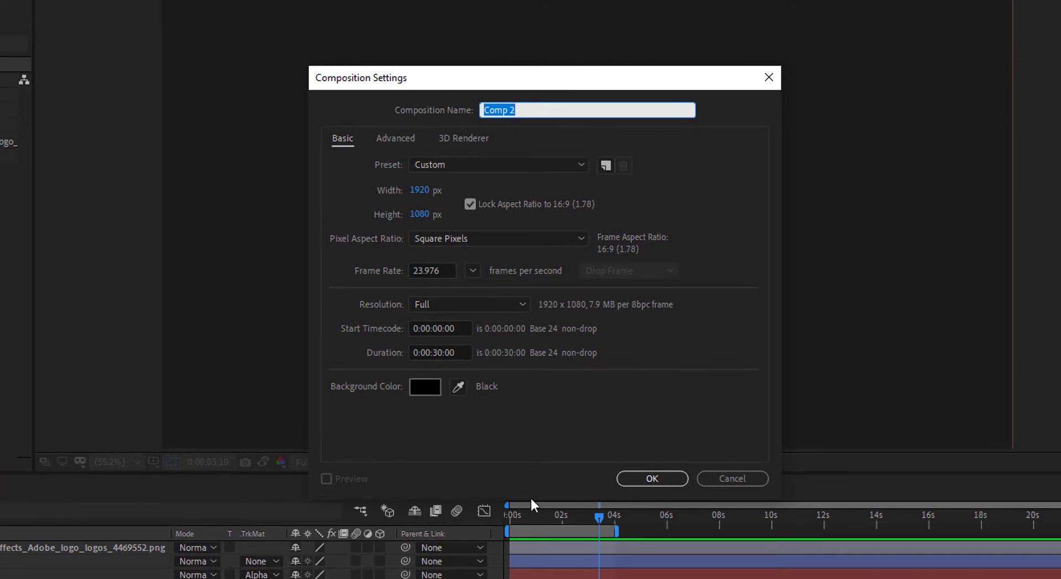
Step: Create a 1920 x 1080 px, 30-second composition at 23.976 fps and add a comp-sized dark solid named BG
{"action": "left_click", "coordinate": [654, 479]}
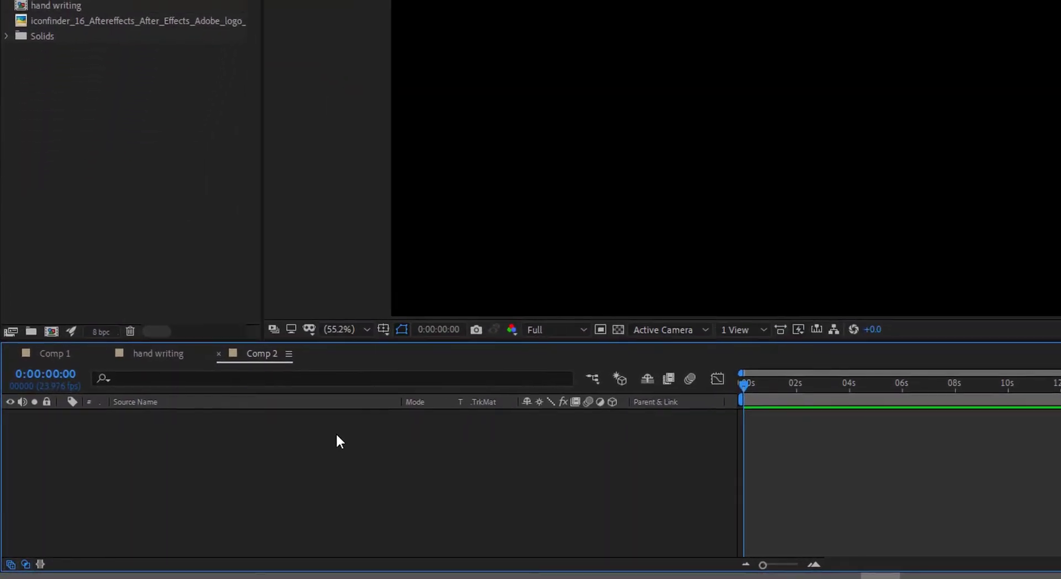
{"action": "right_click", "coordinate": [336, 435]}
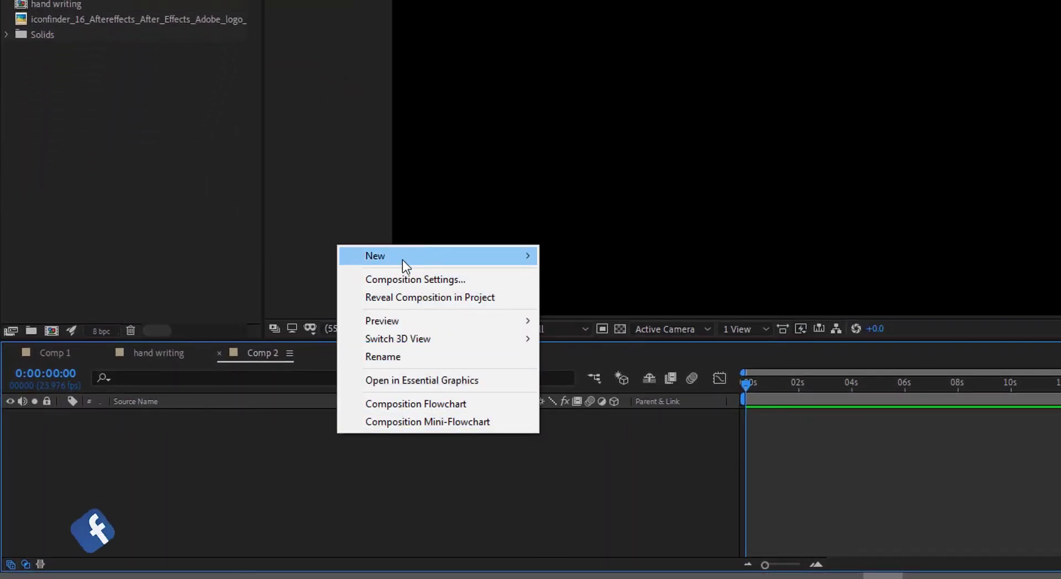
{"action": "mouse_move", "coordinate": [403, 257]}
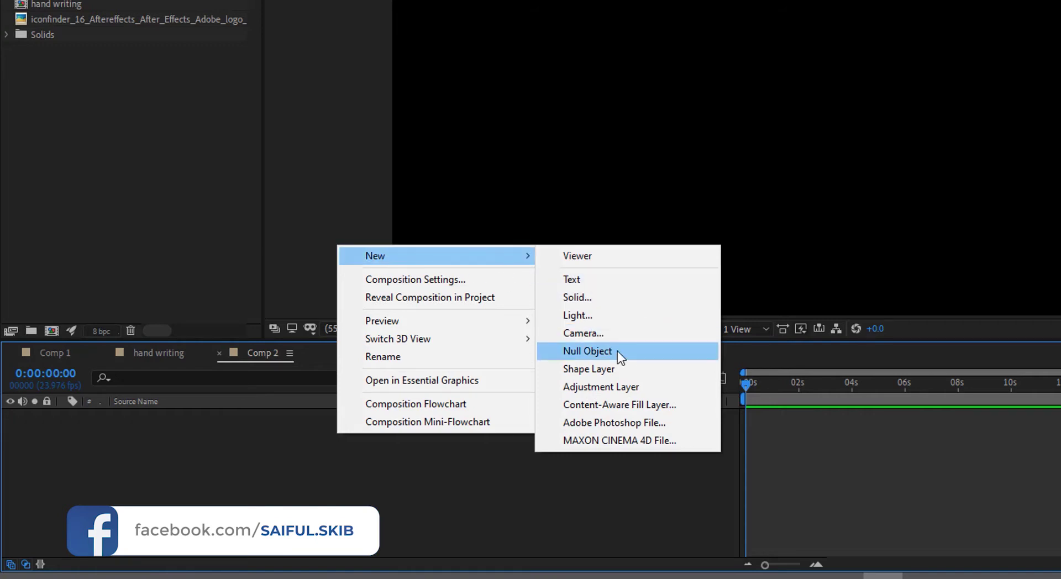
{"action": "left_click", "coordinate": [595, 300]}
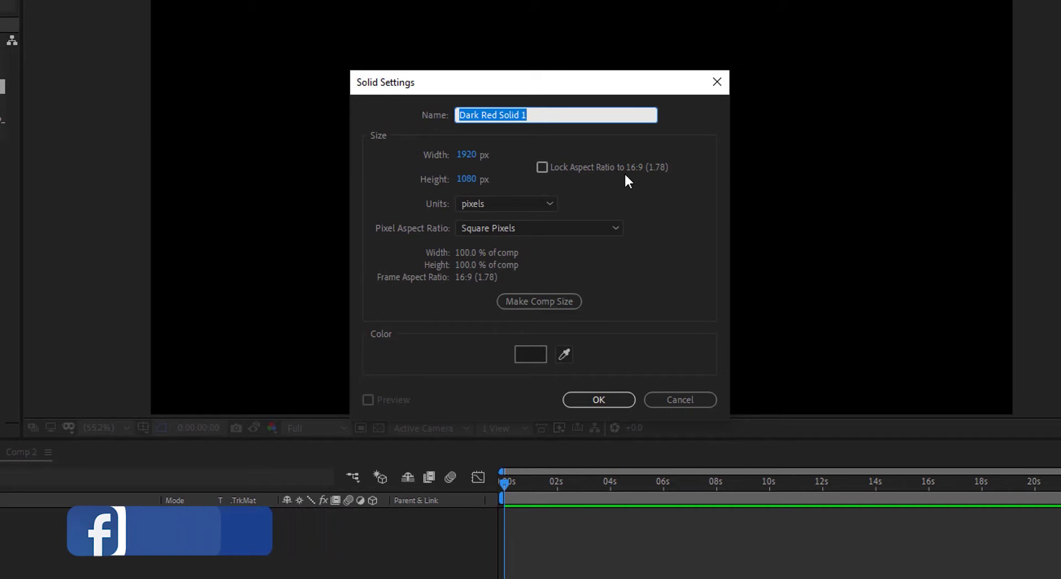
{"action": "type", "text": "BG"}
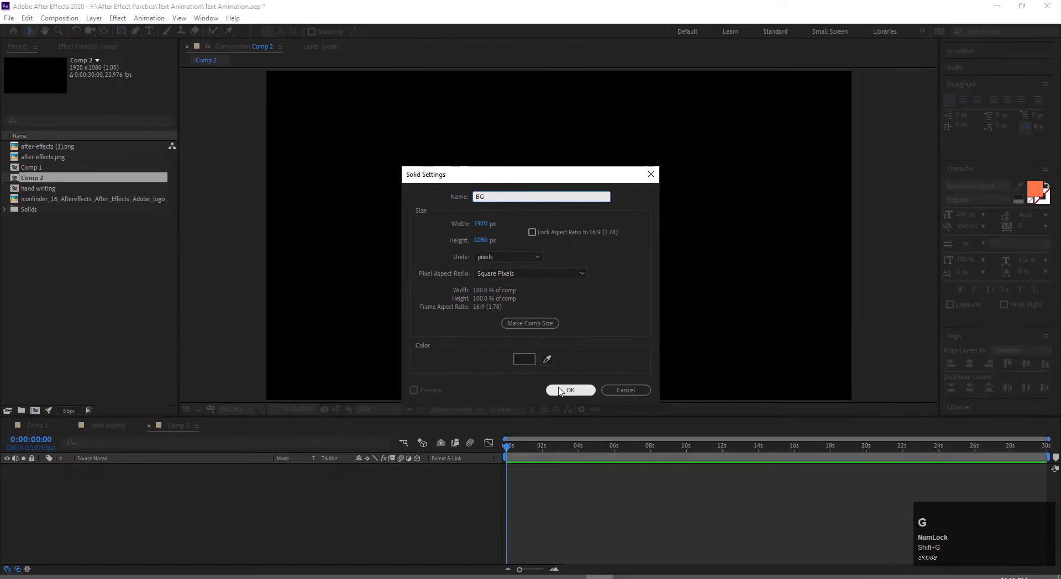
{"action": "left_click", "coordinate": [592, 400]}
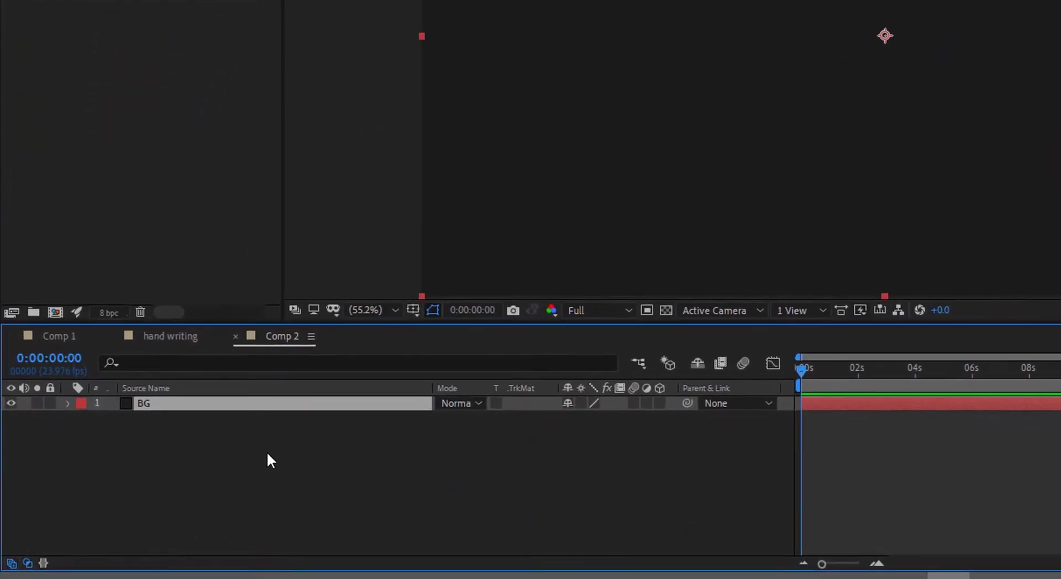
Step: Add a text layer reading "Text" above the BG solid
{"action": "right_click", "coordinate": [169, 499]}
{"action": "mouse_move", "coordinate": [348, 261]}
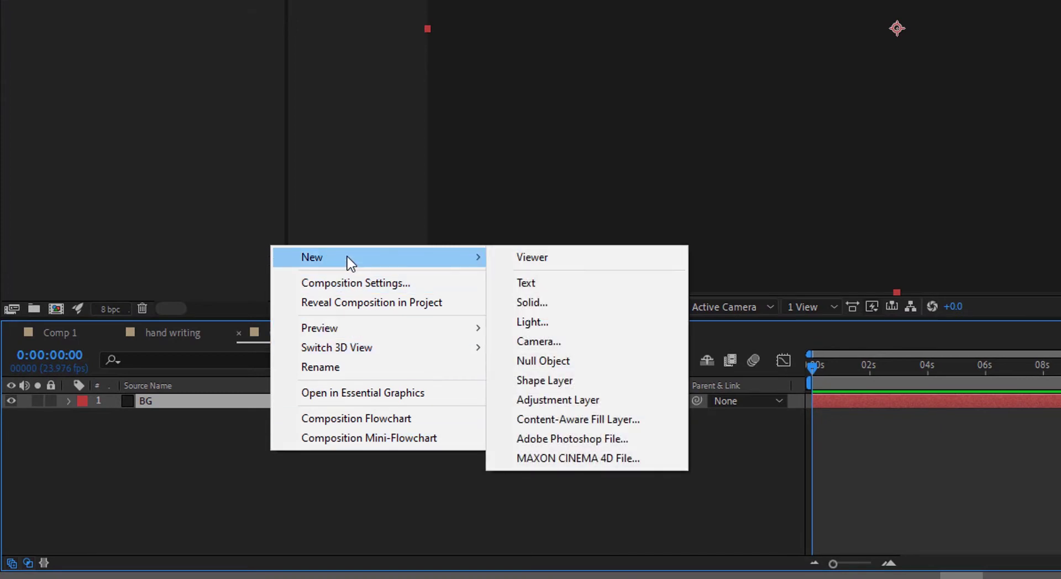
{"action": "left_click", "coordinate": [541, 285]}
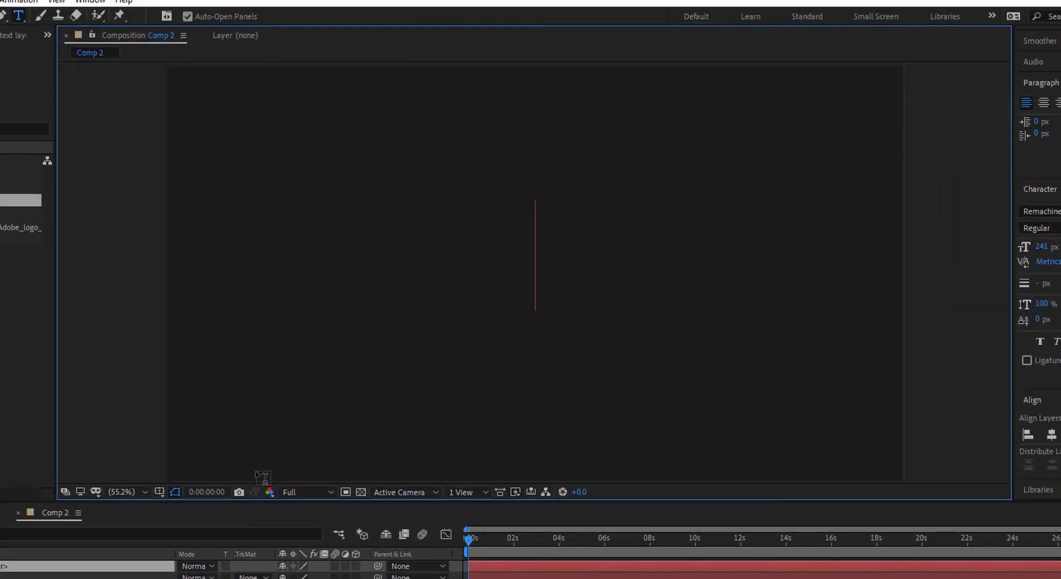
{"action": "type", "text": "Te"}
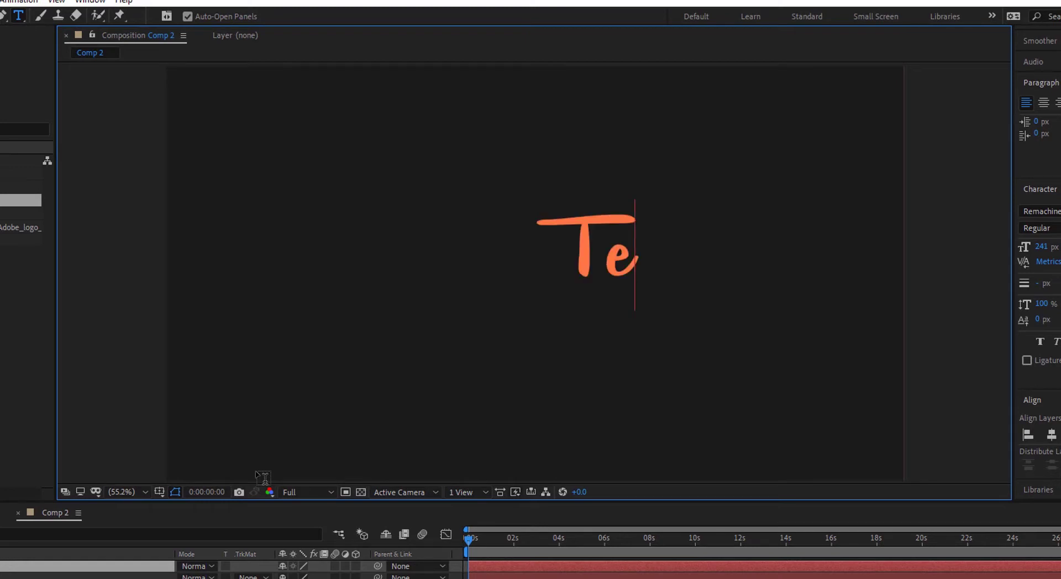
{"action": "type", "text": "xt"}
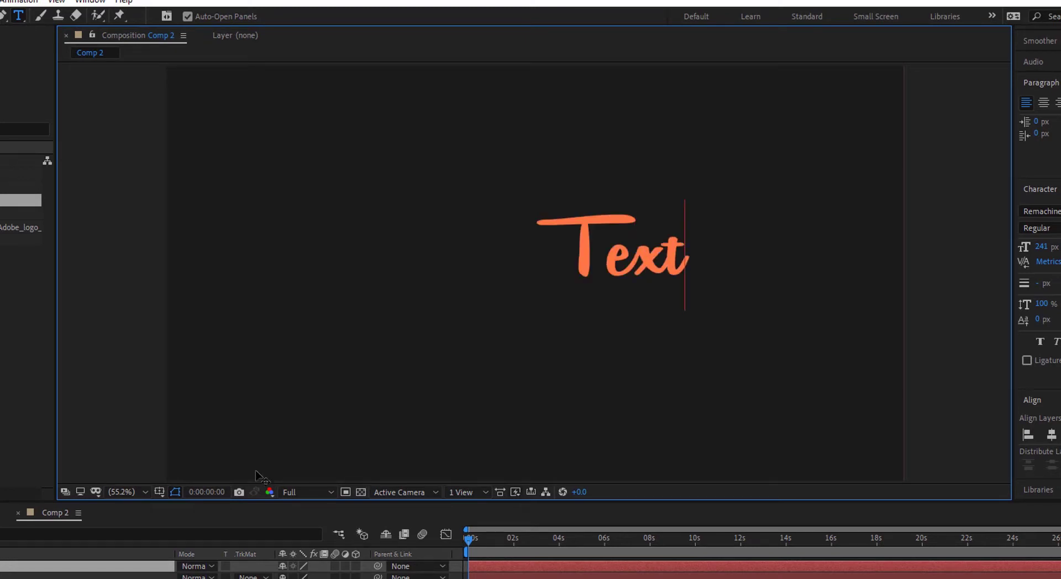
{"action": "left_click", "coordinate": [48, 567]}
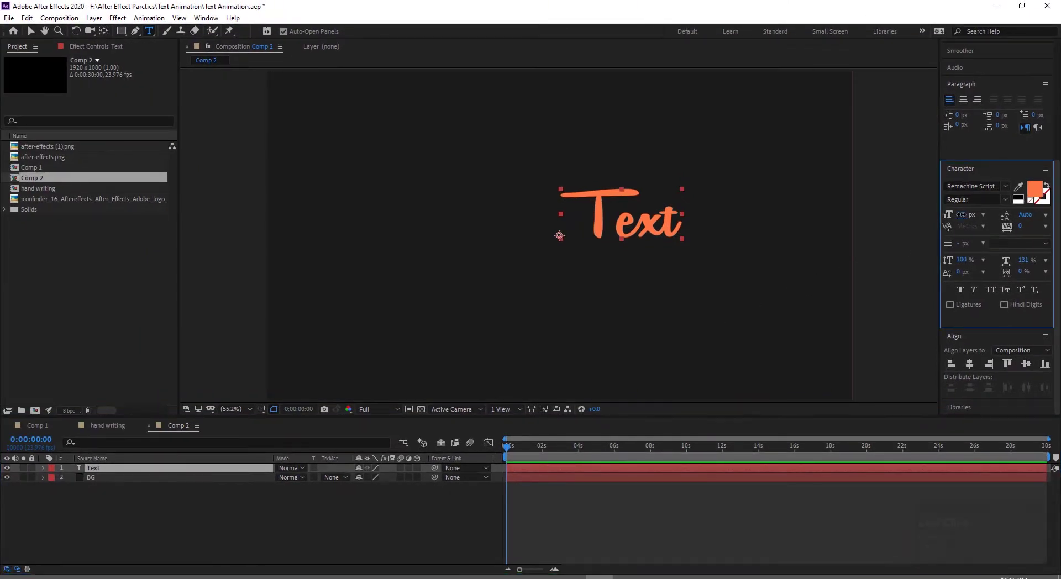
Step: Set the font size of the "Text" layer to 275 px and shift the word left and slightly up in the composition
{"action": "left_click_drag", "start_coordinate": [964, 216], "coordinate": [978, 213]}
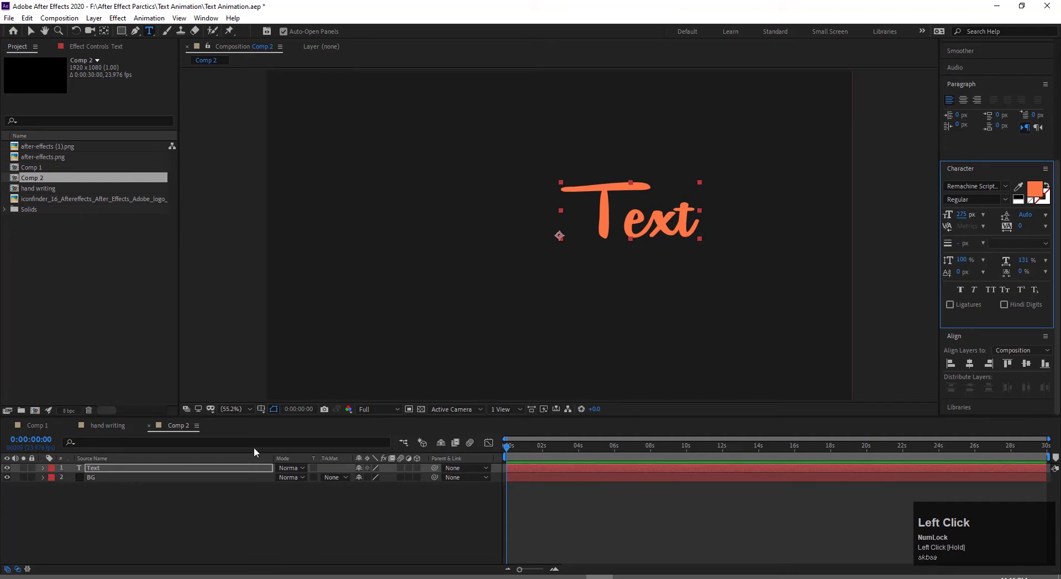
{"action": "left_click", "coordinate": [135, 495]}
{"action": "left_click", "coordinate": [127, 467]}
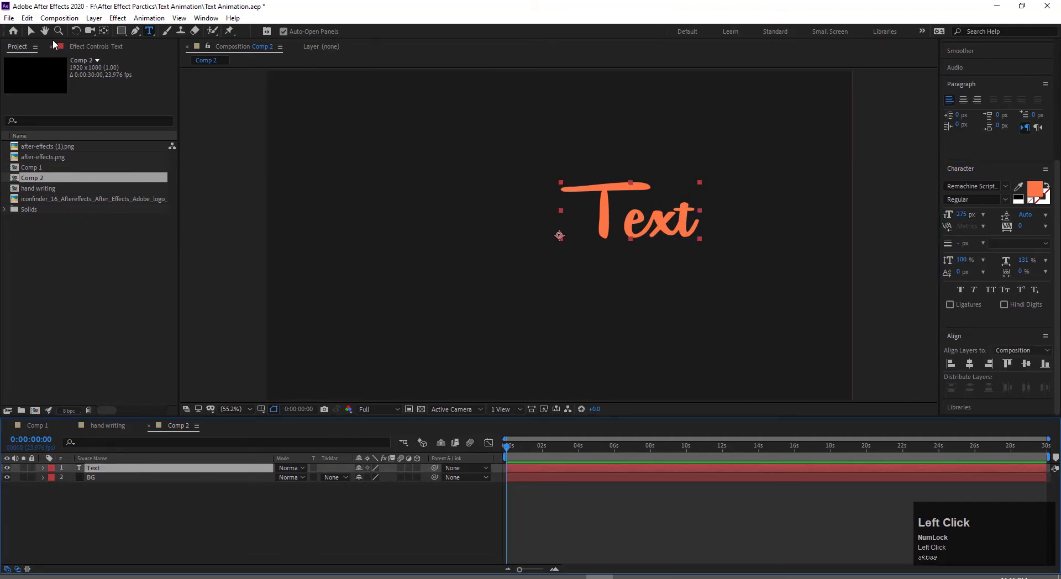
{"action": "left_click", "coordinate": [31, 31]}
{"action": "left_click_drag", "start_coordinate": [591, 223], "coordinate": [526, 217]}
{"action": "left_click", "coordinate": [250, 496]}
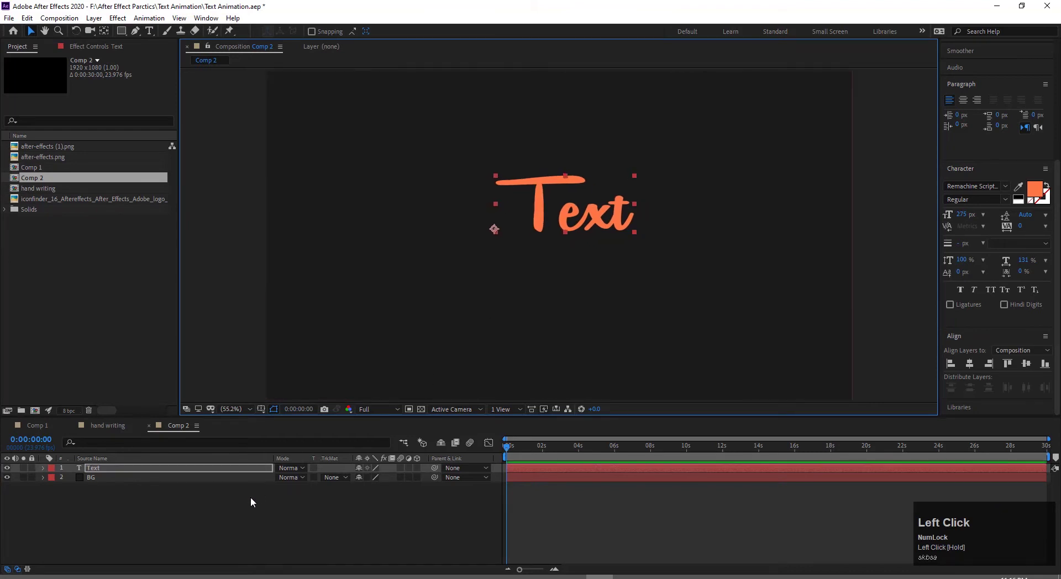
{"action": "left_click", "coordinate": [122, 467]}
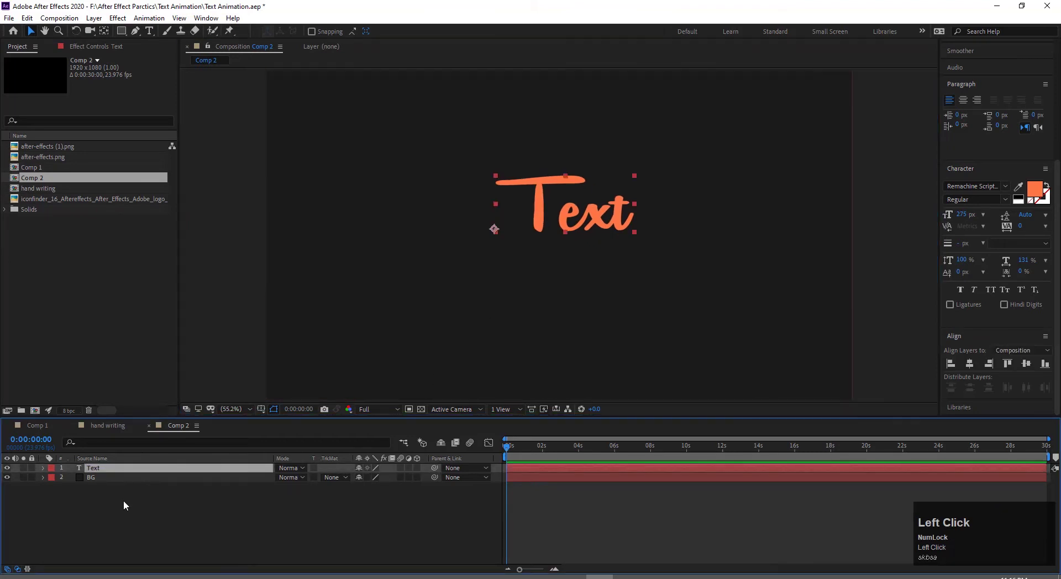
Step: Add a second text layer reading "Animation" and place it directly below the word "Text"
{"action": "right_click", "coordinate": [122, 501]}
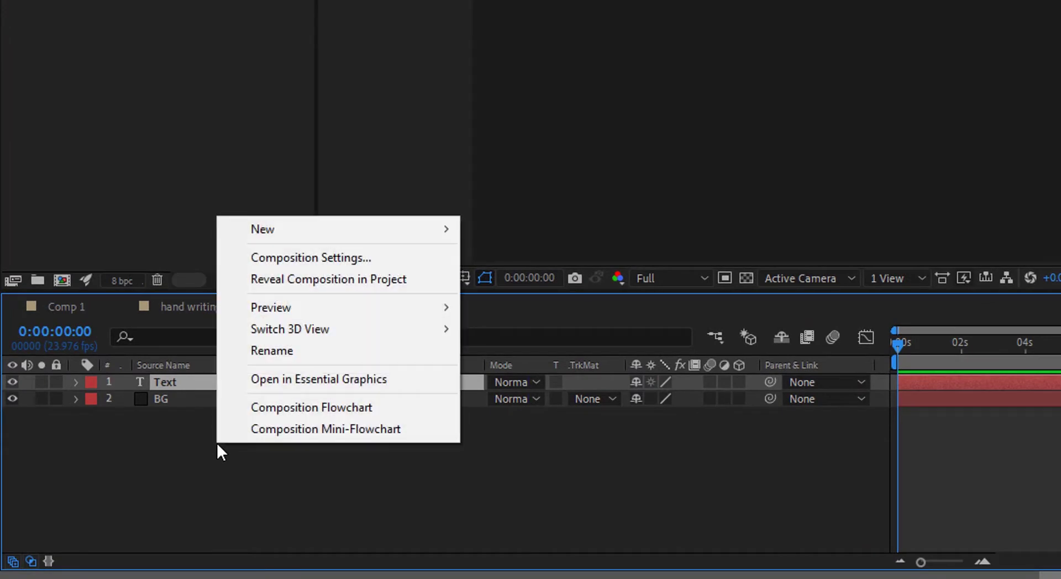
{"action": "mouse_move", "coordinate": [254, 232]}
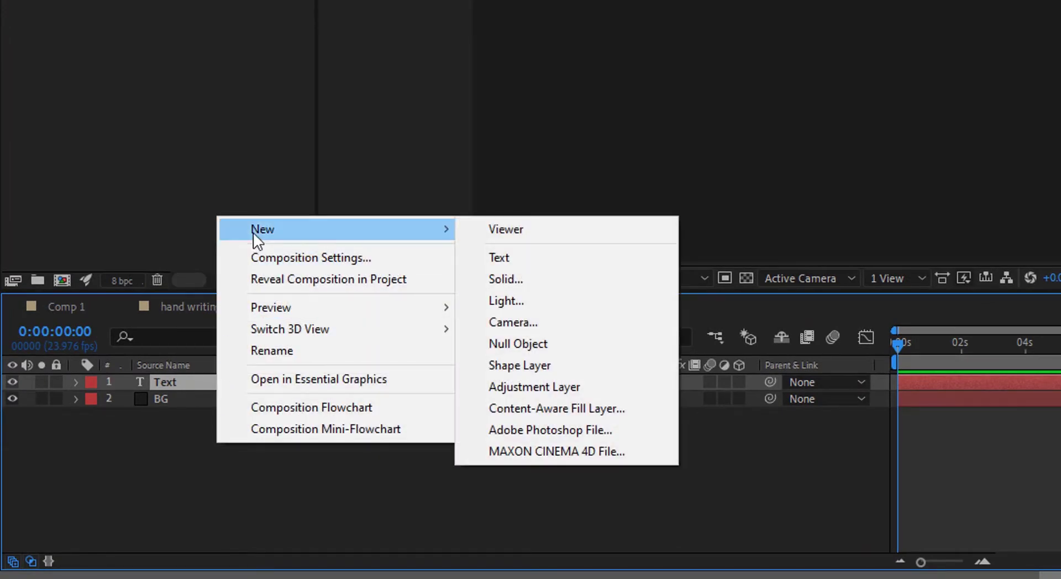
{"action": "left_click", "coordinate": [513, 258]}
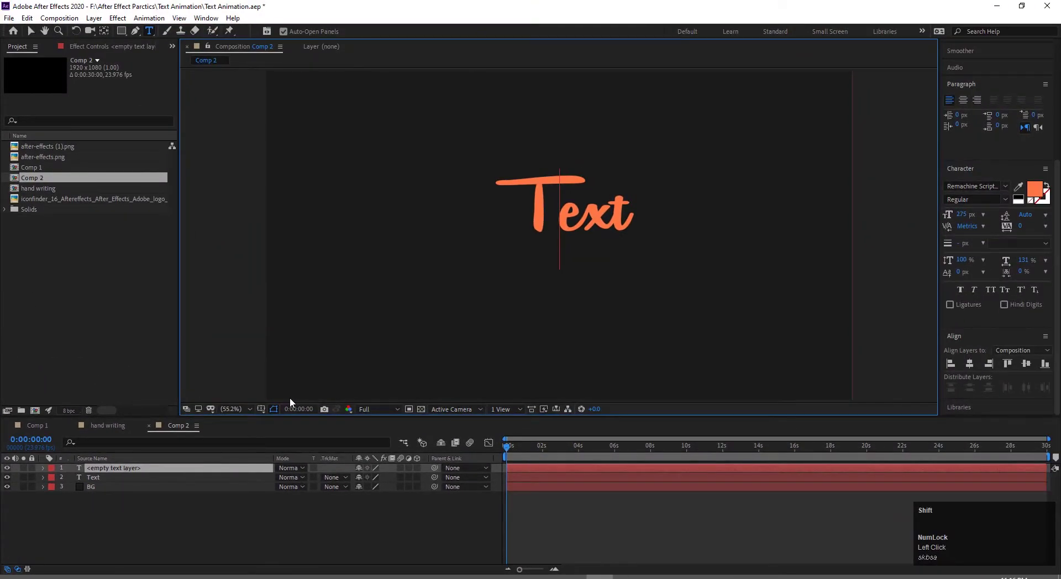
{"action": "type", "text": "Ani"}
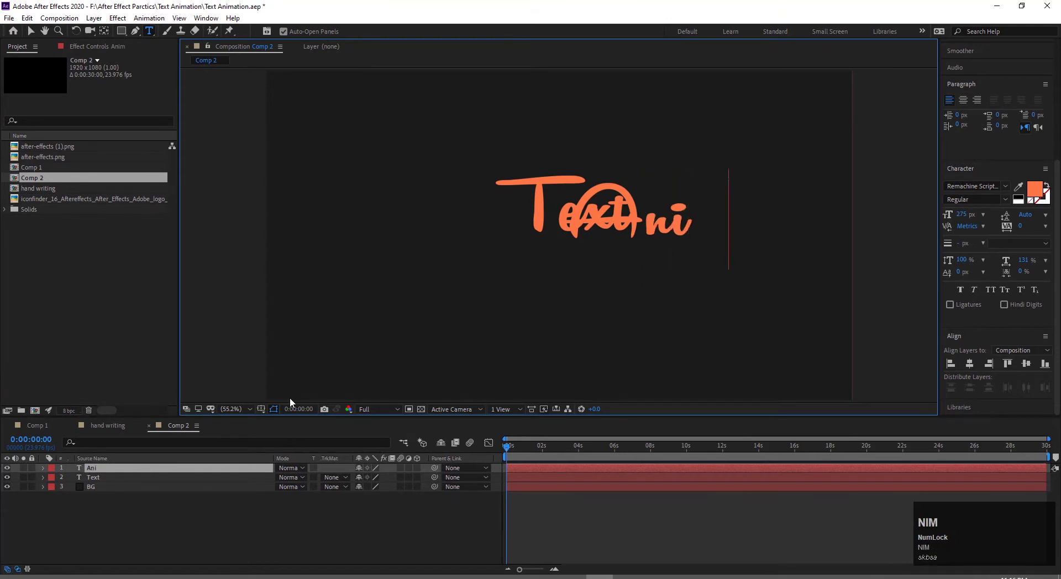
{"action": "type", "text": "mation"}
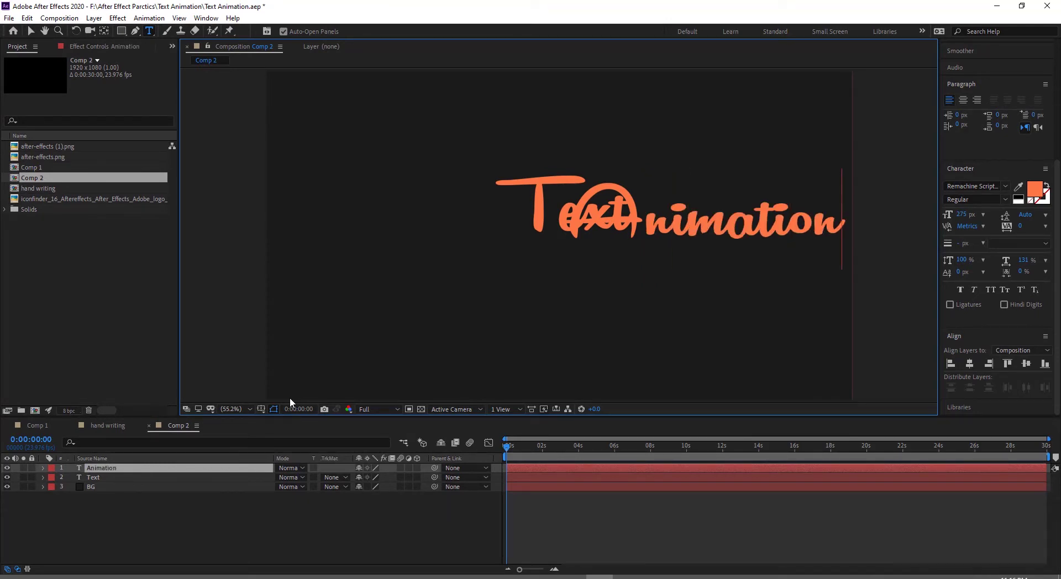
{"action": "left_click", "coordinate": [145, 470]}
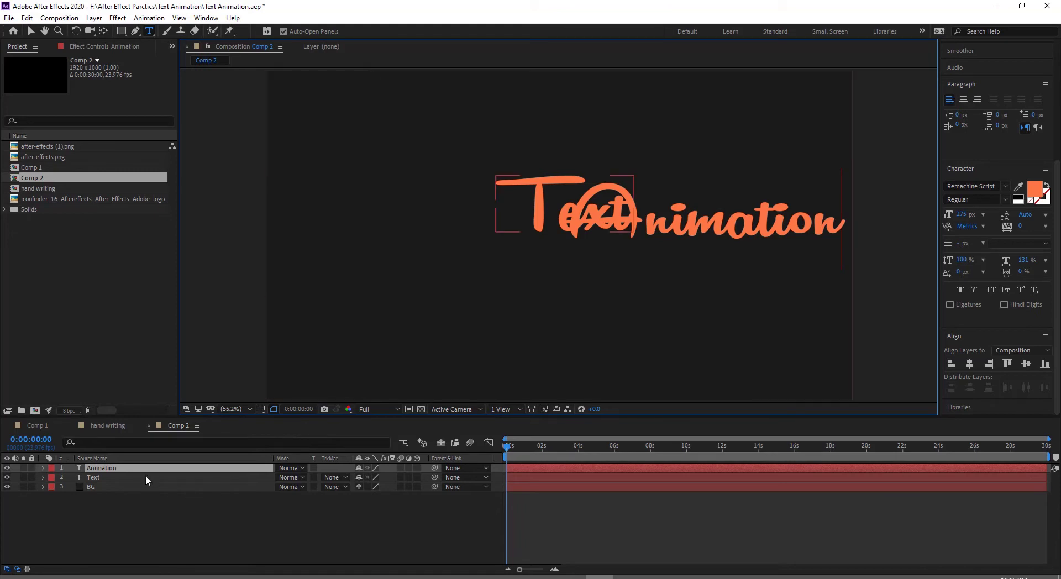
{"action": "left_click", "coordinate": [29, 32]}
{"action": "left_click_drag", "start_coordinate": [579, 209], "coordinate": [526, 257]}
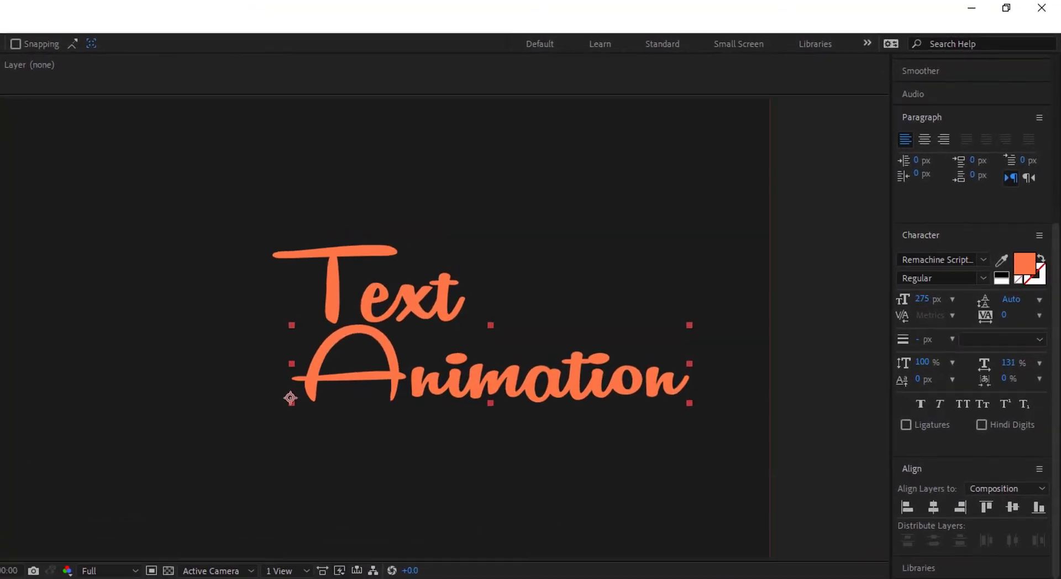
Step: Change the "Animation" text's font to Arial Rounded MT Bold and reduce its size to 128 px
{"action": "double_click", "coordinate": [55, 575]}
{"action": "left_click", "coordinate": [942, 259]}
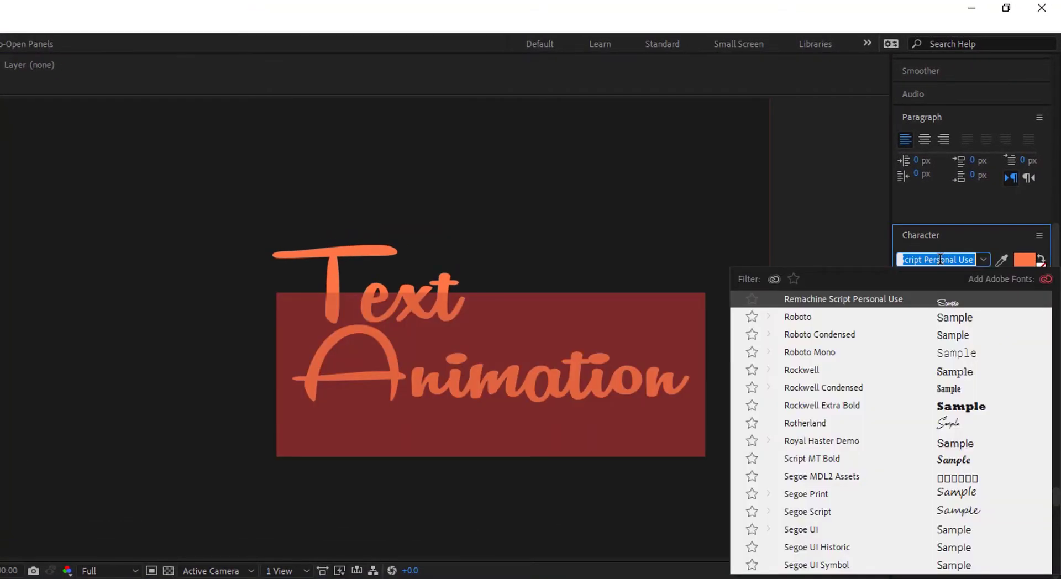
{"action": "type", "text": "arial r"}
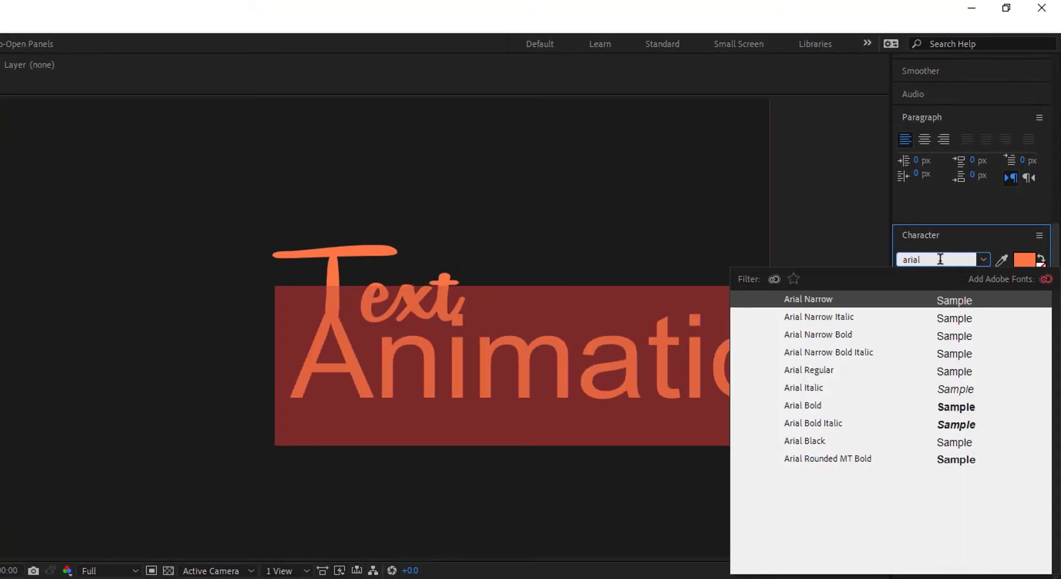
{"action": "type", "text": "oun"}
{"action": "left_click", "coordinate": [920, 300]}
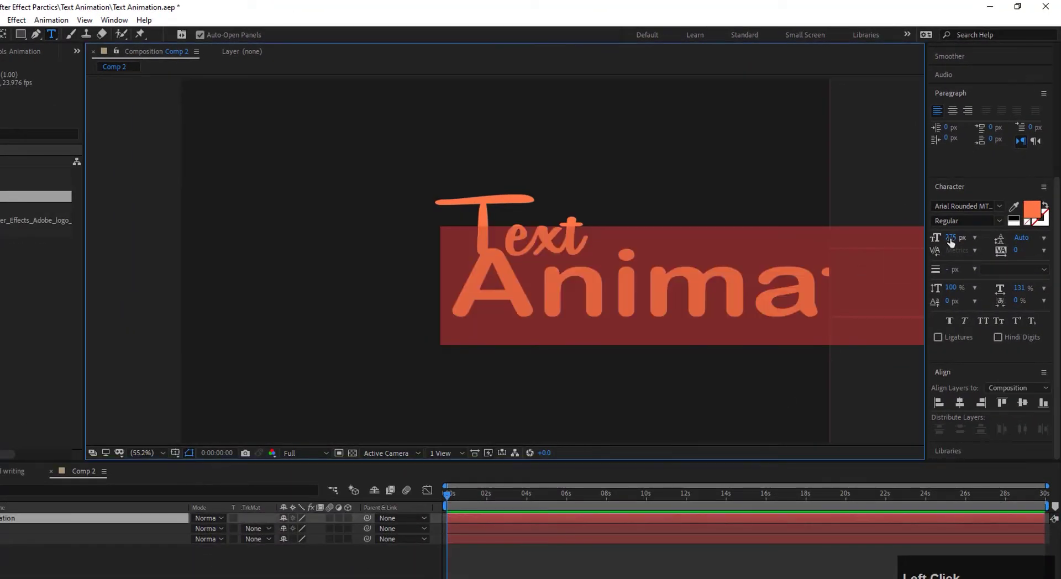
{"action": "left_click_drag", "start_coordinate": [949, 242], "coordinate": [868, 243]}
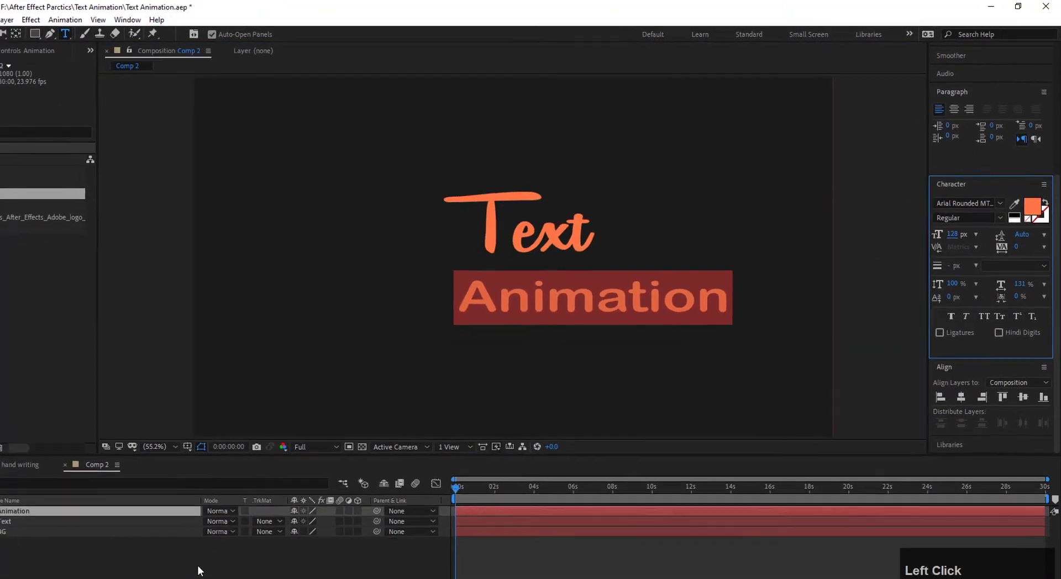
{"action": "left_click", "coordinate": [87, 518]}
{"action": "key", "text": "v"}
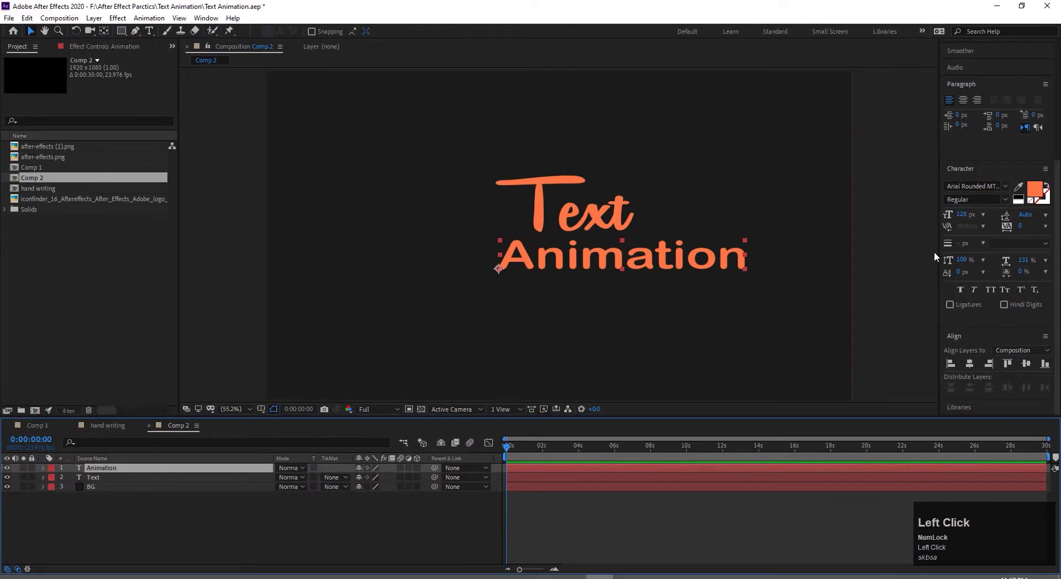
Step: Set the "Animation" text's size to 135 px and its fill color to white (FFFFFF)
{"action": "left_click", "coordinate": [964, 214]}
{"action": "left_click_drag", "start_coordinate": [964, 214], "coordinate": [967, 215]}
{"action": "left_click", "coordinate": [388, 519]}
{"action": "left_click", "coordinate": [135, 469]}
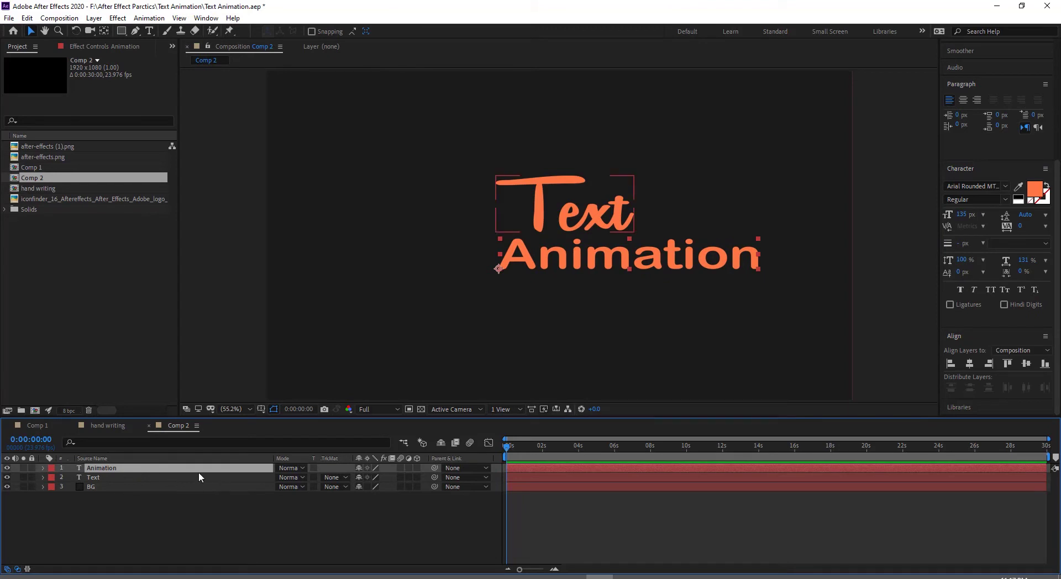
{"action": "left_click", "coordinate": [1034, 190]}
{"action": "left_click_drag", "start_coordinate": [108, 186], "coordinate": [56, 131]}
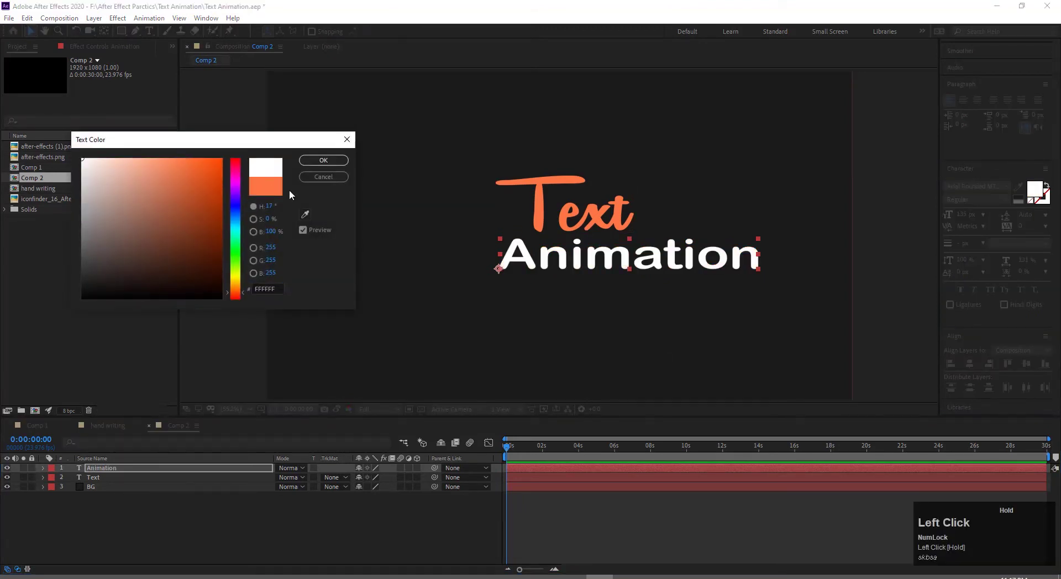
{"action": "left_click", "coordinate": [323, 160]}
Step: Create a comp-sized dark solid named Trace and place it between the Text and BG layers
{"action": "right_click", "coordinate": [110, 514]}
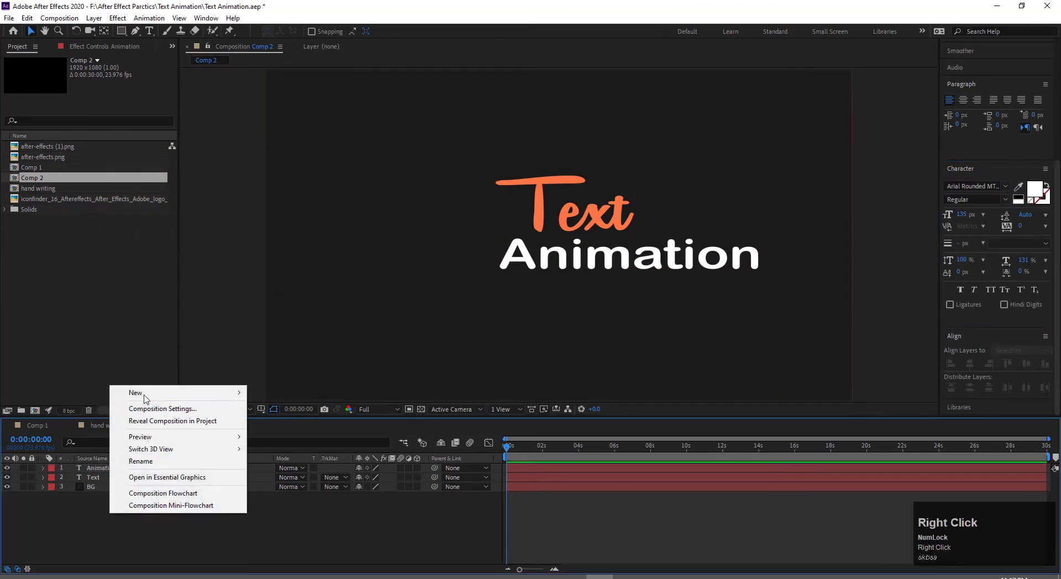
{"action": "mouse_move", "coordinate": [145, 397]}
{"action": "left_click", "coordinate": [264, 426]}
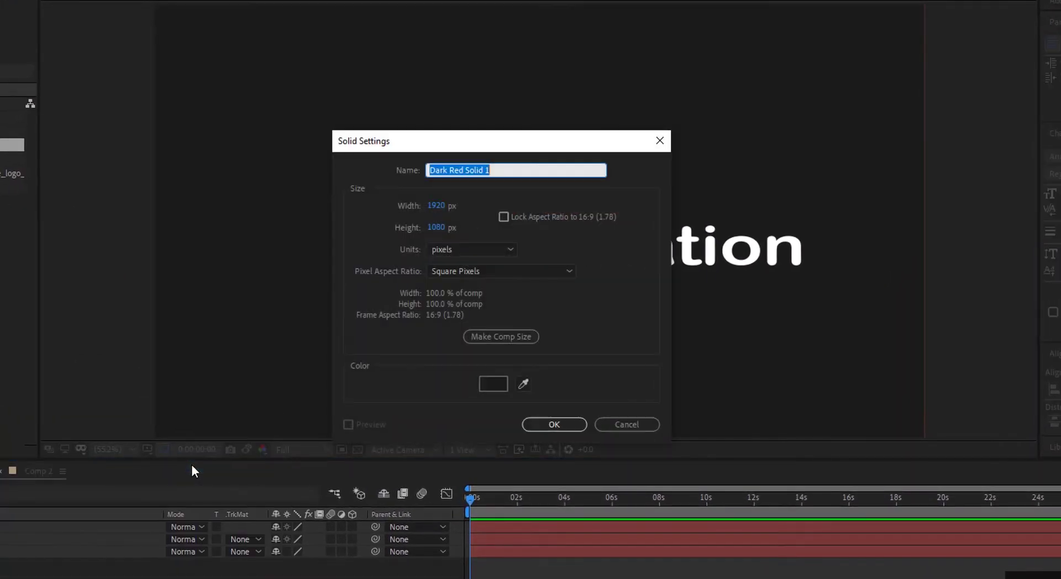
{"action": "type", "text": "Trace"}
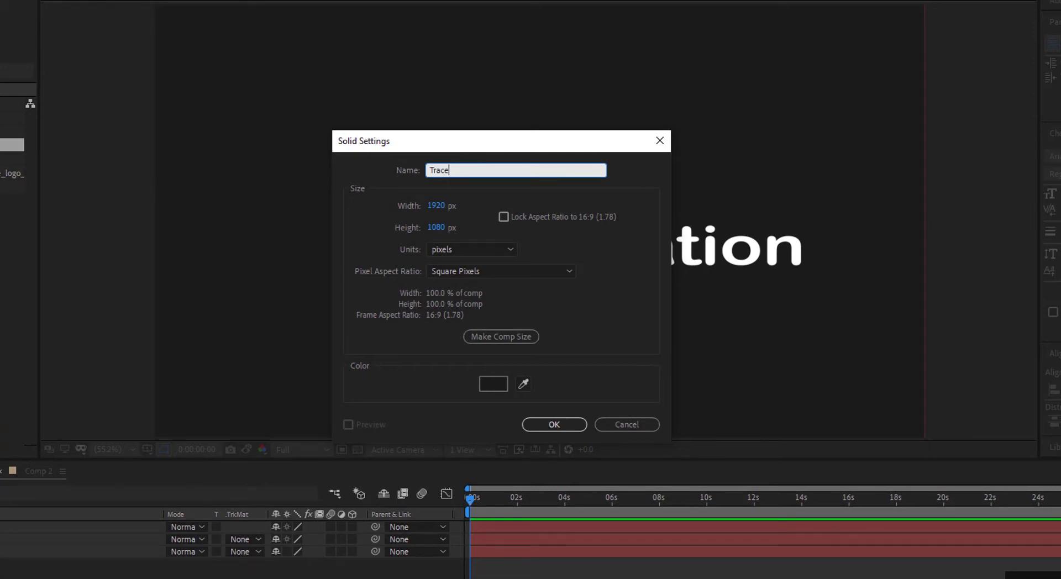
{"action": "left_click", "coordinate": [554, 424]}
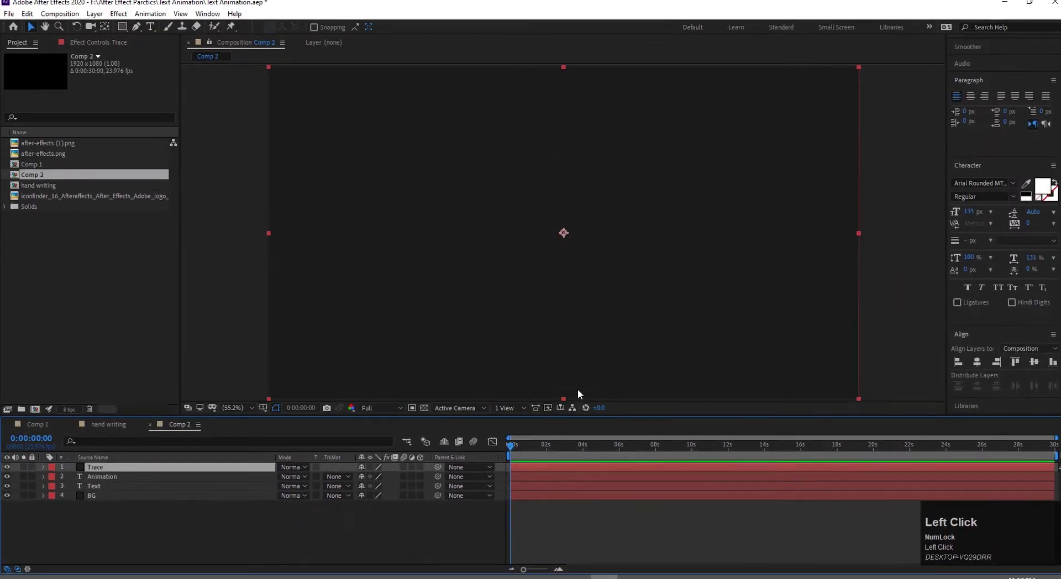
{"action": "mouse_move", "coordinate": [138, 439]}
{"action": "left_mouse_down"}
{"action": "mouse_move", "coordinate": [135, 467]}
{"action": "mouse_move", "coordinate": [167, 479]}
{"action": "left_mouse_up"}
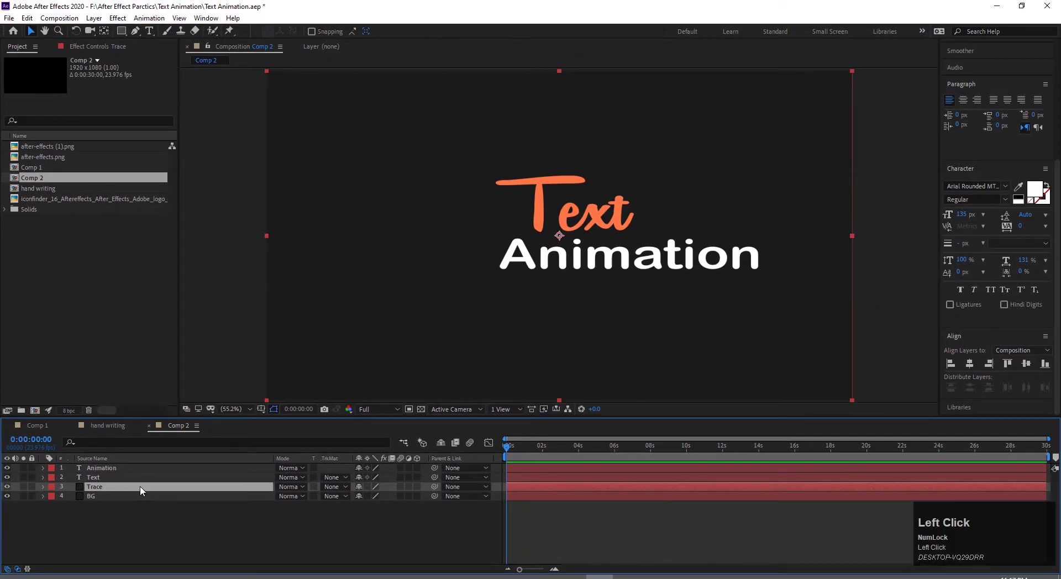
{"action": "scroll", "coordinate": [547, 191], "scroll_direction": "up", "scroll_amount": 3}
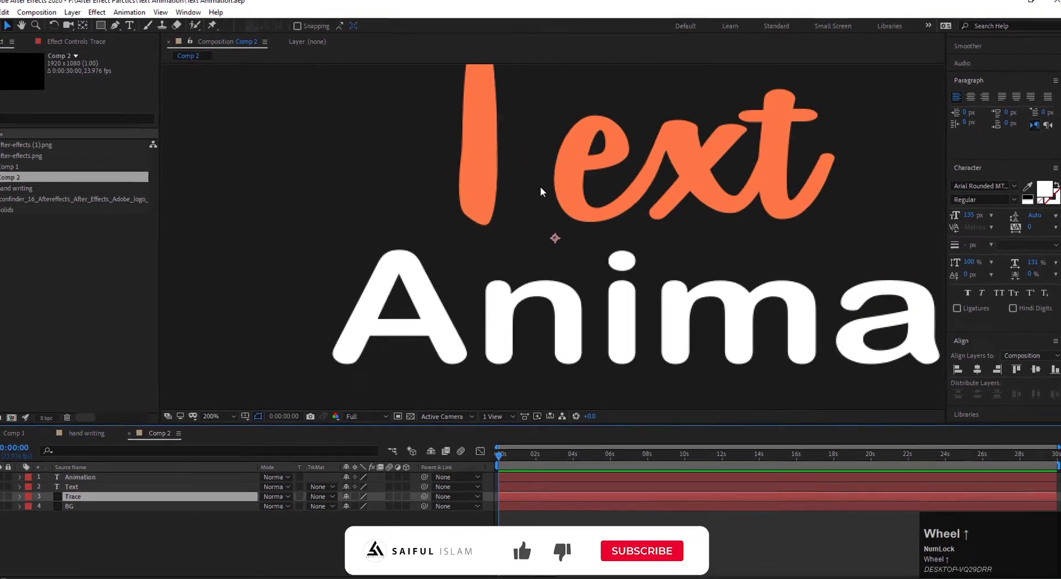
Step: Trace the horizontal bar of the "T" on the Trace layer with an open Pen tool mask path along its centre
{"action": "left_click_drag", "start_coordinate": [540, 192], "coordinate": [481, 294]}
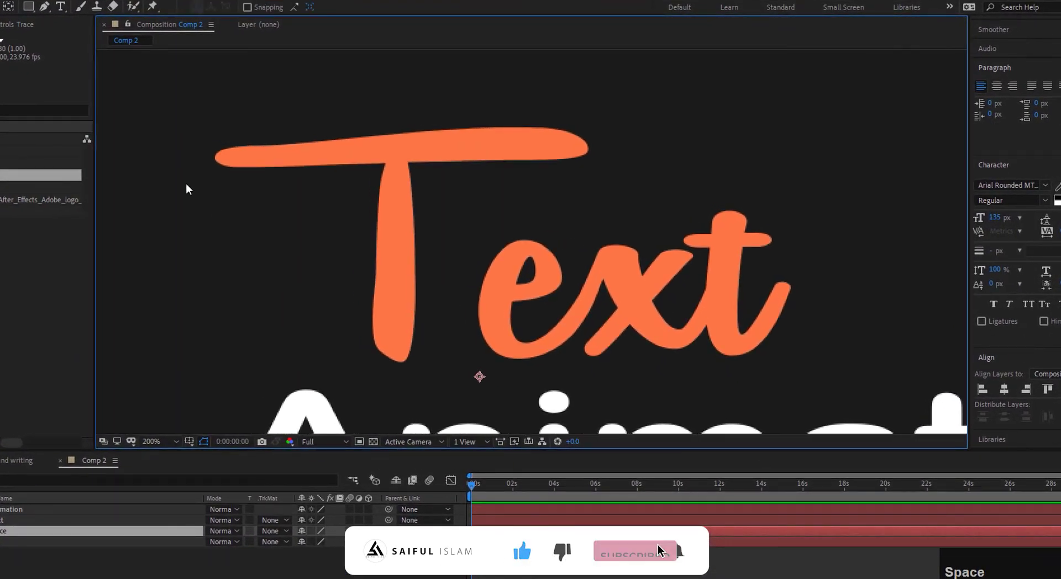
{"action": "left_click", "coordinate": [44, 6]}
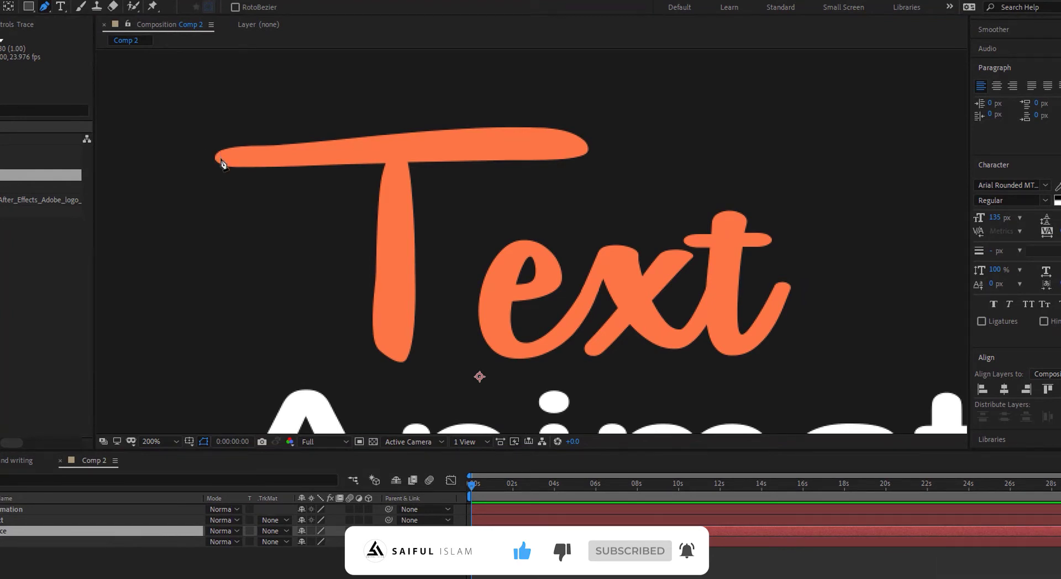
{"action": "left_click_drag", "start_coordinate": [220, 158], "coordinate": [239, 157]}
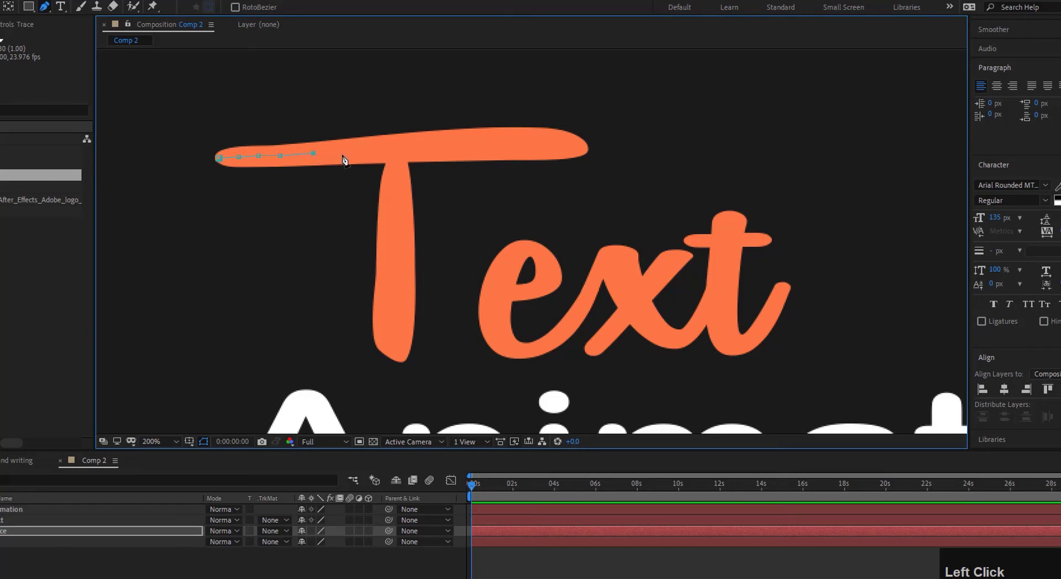
{"action": "left_click", "coordinate": [438, 146]}
Step: Draw a separate open mask path on the Trace layer down the vertical stem of the "T"
{"action": "left_click", "coordinate": [110, 531]}
{"action": "left_click", "coordinate": [395, 137]}
{"action": "left_click", "coordinate": [396, 158]}
{"action": "left_click", "coordinate": [396, 182]}
{"action": "left_click", "coordinate": [395, 204]}
{"action": "left_click", "coordinate": [397, 229]}
{"action": "left_click", "coordinate": [396, 249]}
{"action": "left_click", "coordinate": [394, 275]}
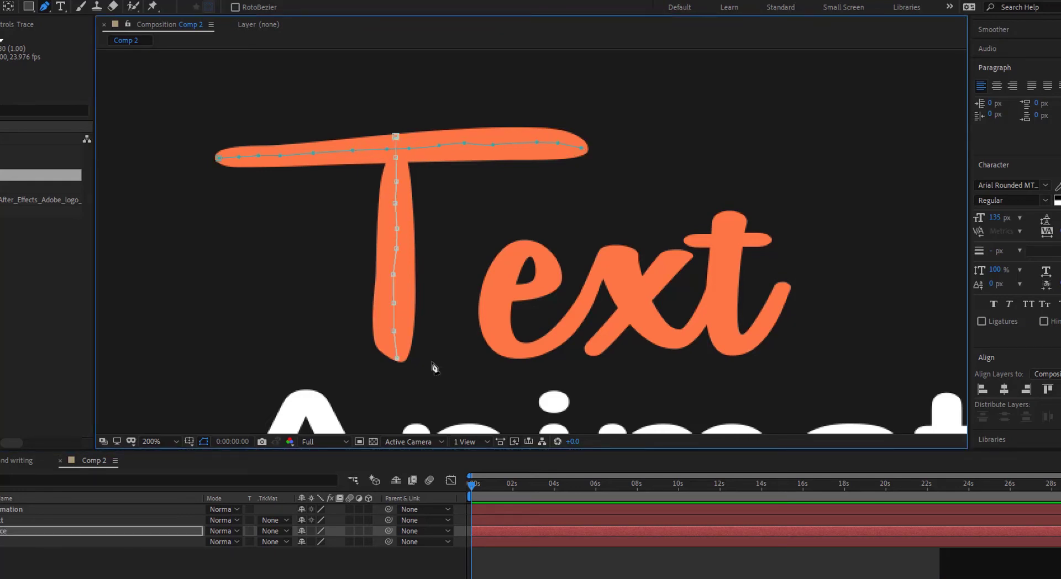
Step: Trace the "e" with a new mask path that continues through the falling stroke of the "x" up to the "t"
{"action": "key", "text": "ctrl+z"}
{"action": "left_click", "coordinate": [521, 293]}
{"action": "left_click", "coordinate": [546, 280]}
{"action": "left_click", "coordinate": [537, 347]}
{"action": "left_click", "coordinate": [550, 339]}
{"action": "left_click", "coordinate": [563, 327]}
{"action": "left_click", "coordinate": [569, 319]}
{"action": "left_click", "coordinate": [584, 304]}
{"action": "left_click", "coordinate": [589, 292]}
{"action": "left_click", "coordinate": [594, 275]}
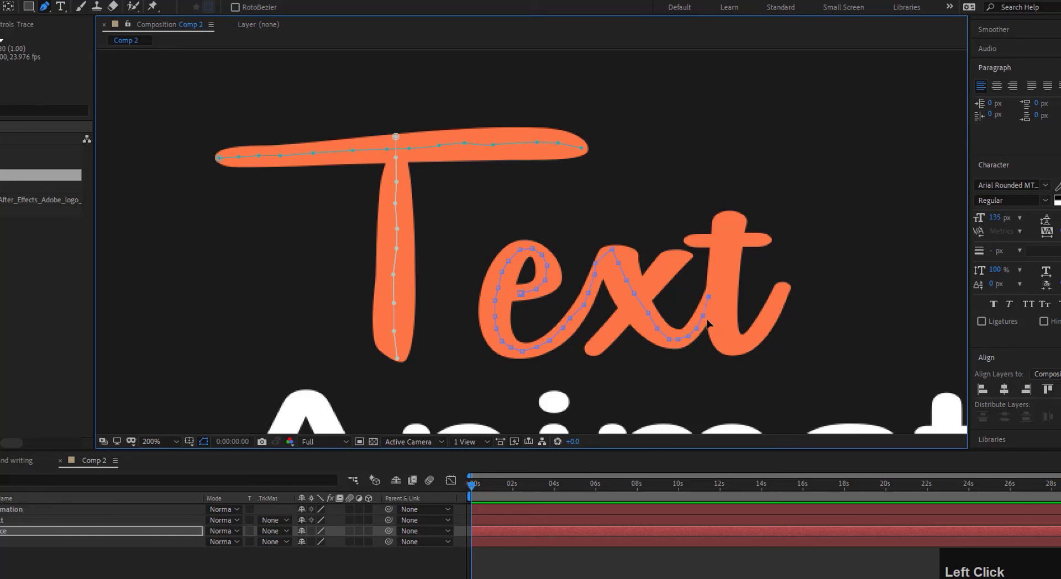
Step: Trace the remaining diagonal of the "x", the stem of the "t" and its crossbar as separate mask paths
{"action": "left_click", "coordinate": [680, 255]}
{"action": "left_click", "coordinate": [665, 267]}
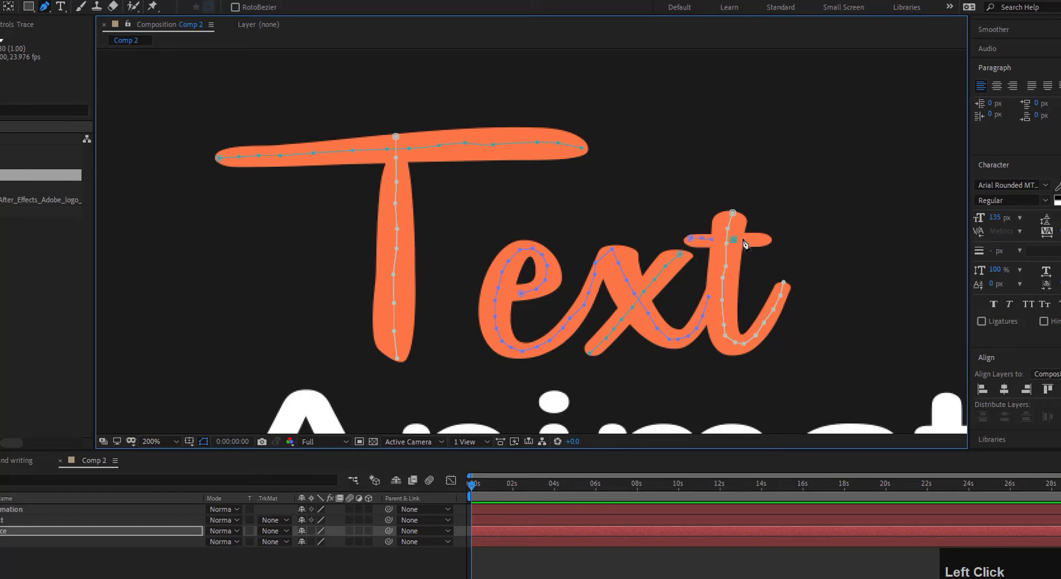
{"action": "left_click", "coordinate": [769, 238]}
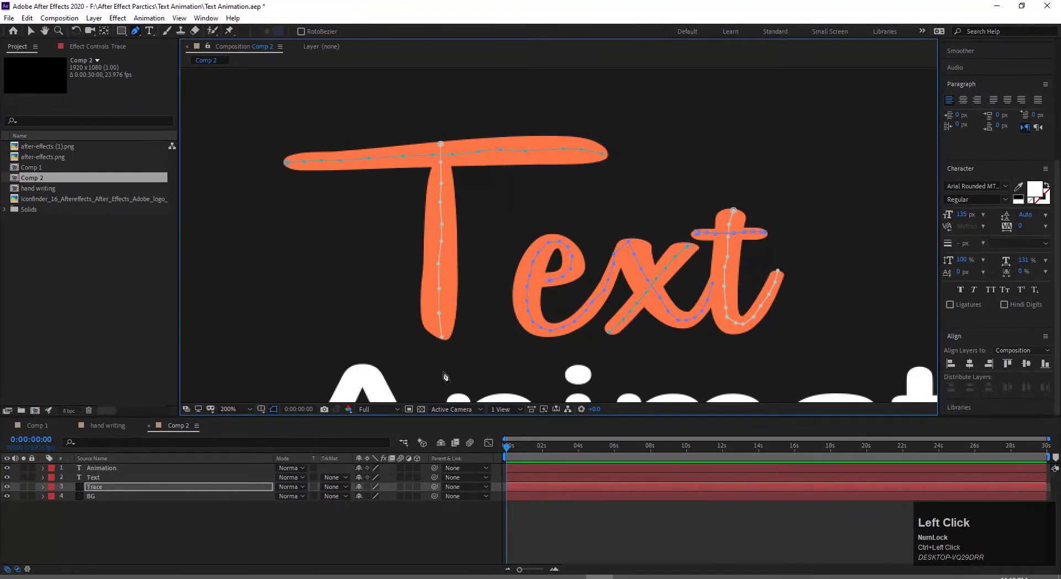
Step: Find the Stroke effect by searching for "stroke" and apply it to the Trace layer
{"action": "left_click", "coordinate": [173, 486]}
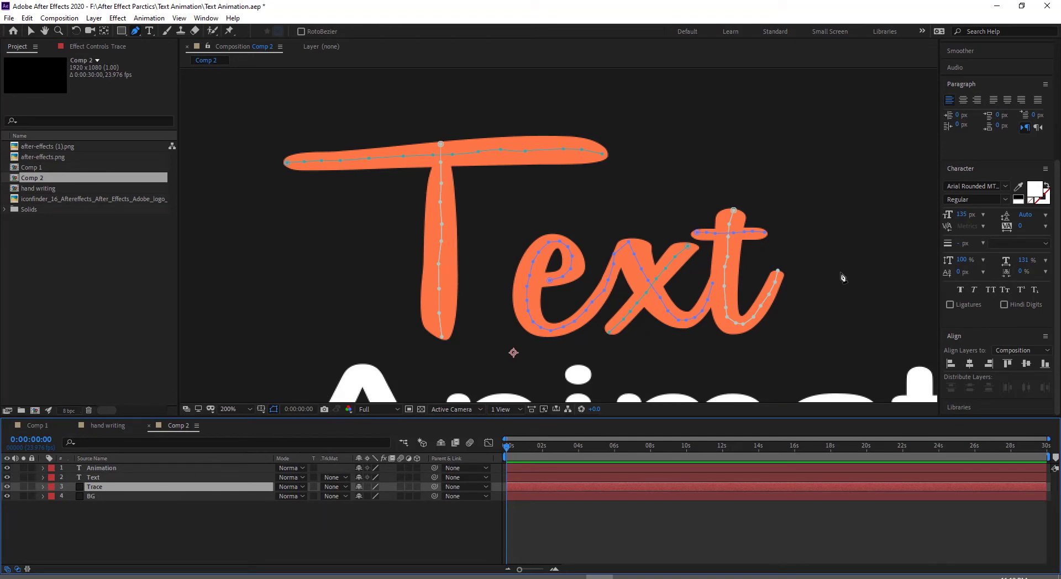
{"action": "scroll", "coordinate": [981, 169], "scroll_direction": "up", "scroll_amount": 3}
{"action": "left_click", "coordinate": [981, 170]}
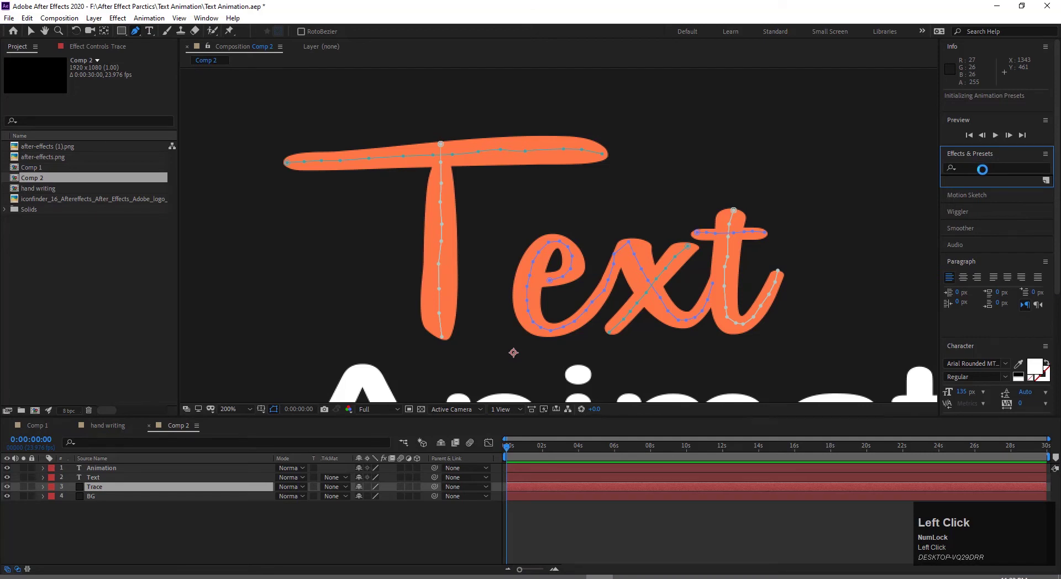
{"action": "left_click", "coordinate": [985, 169]}
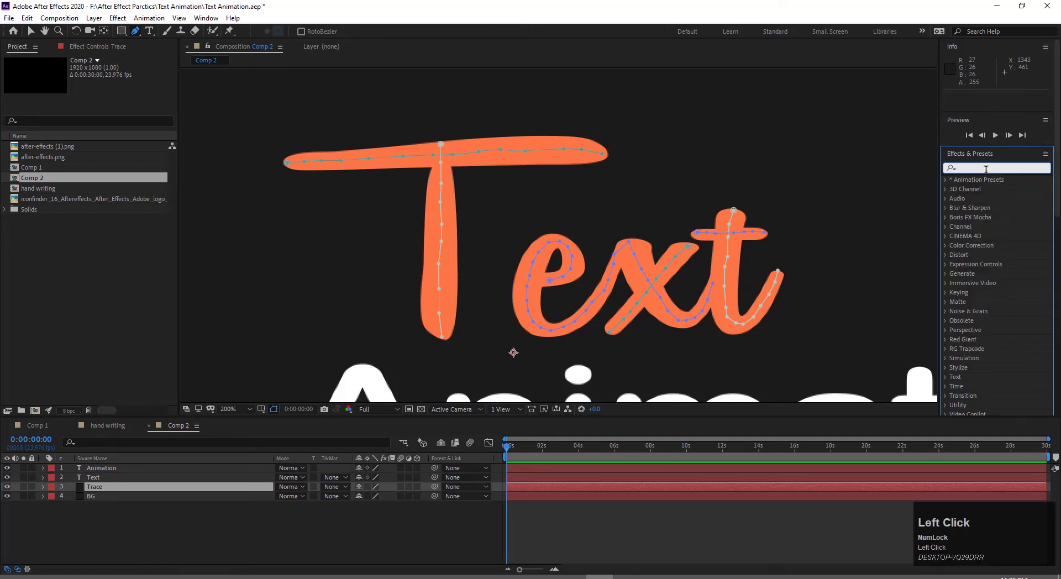
{"action": "type", "text": "stroke"}
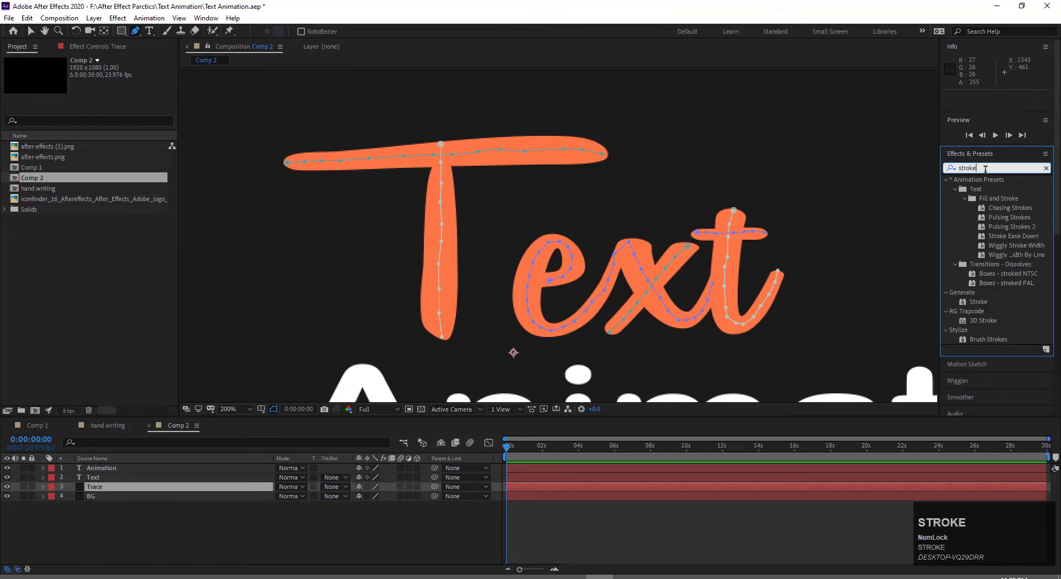
{"action": "scroll", "coordinate": [996, 255], "scroll_direction": "down", "scroll_amount": 3}
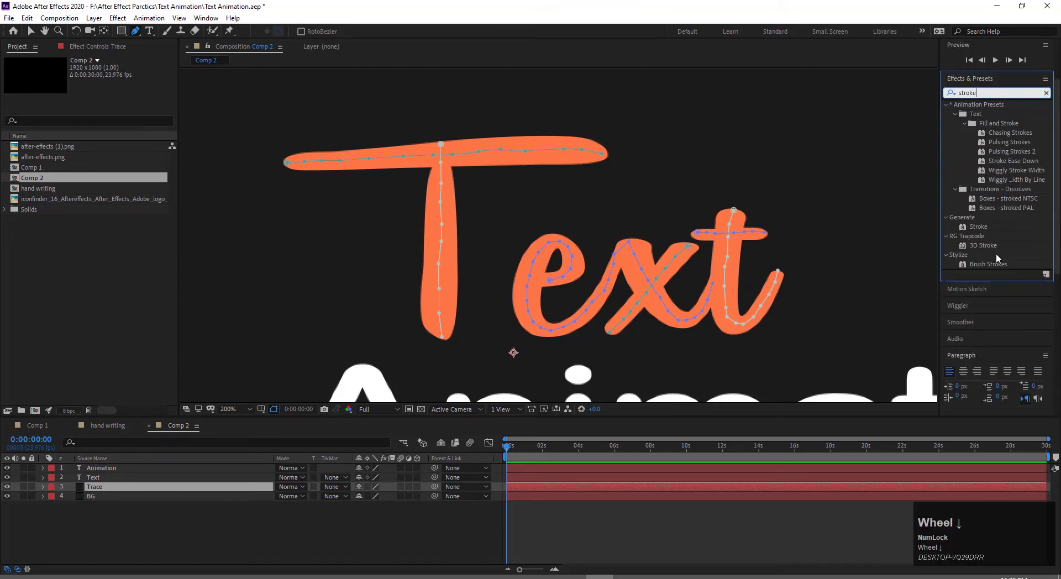
{"action": "mouse_move", "coordinate": [979, 229]}
{"action": "left_mouse_down"}
{"action": "mouse_move", "coordinate": [199, 501]}
{"action": "mouse_move", "coordinate": [152, 487]}
{"action": "left_mouse_up"}
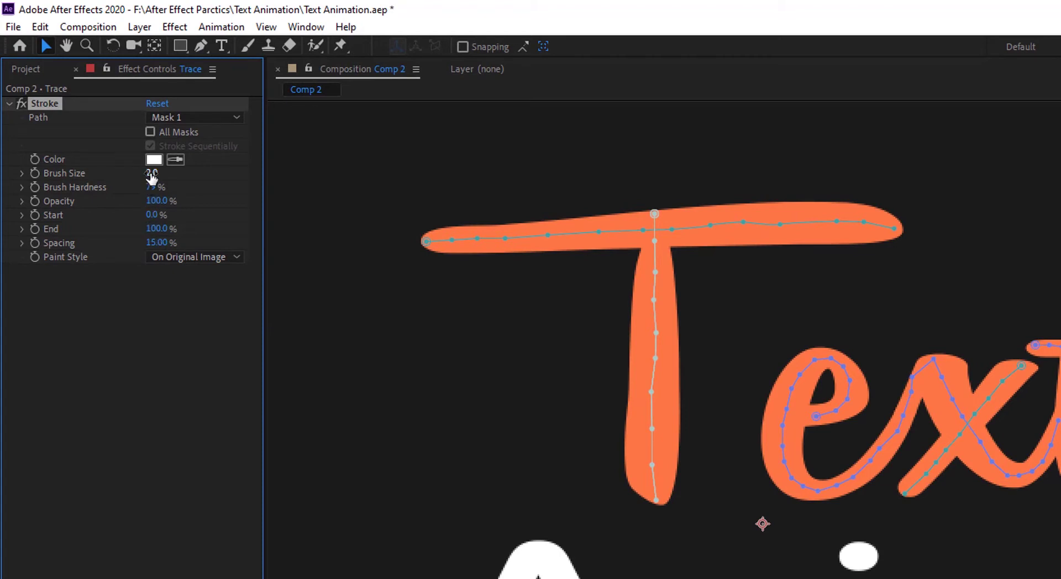
Step: Set the Stroke effect's brush size to 15.2 and apply it to all masks
{"action": "mouse_move", "coordinate": [192, 176]}
{"action": "left_mouse_down"}
{"action": "mouse_move", "coordinate": [353, 189]}
{"action": "mouse_move", "coordinate": [283, 194]}
{"action": "left_mouse_up"}
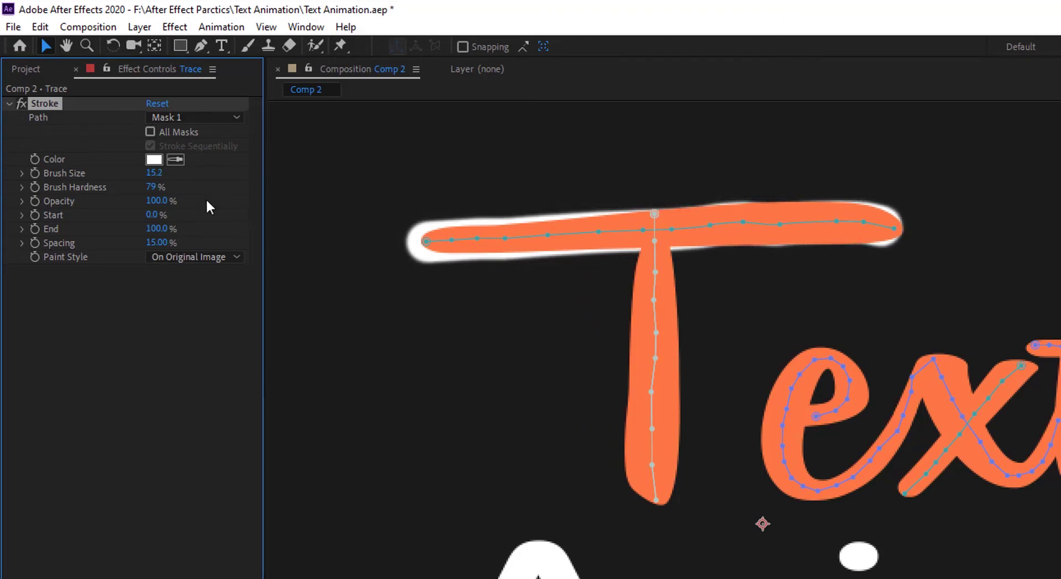
{"action": "left_click", "coordinate": [150, 132]}
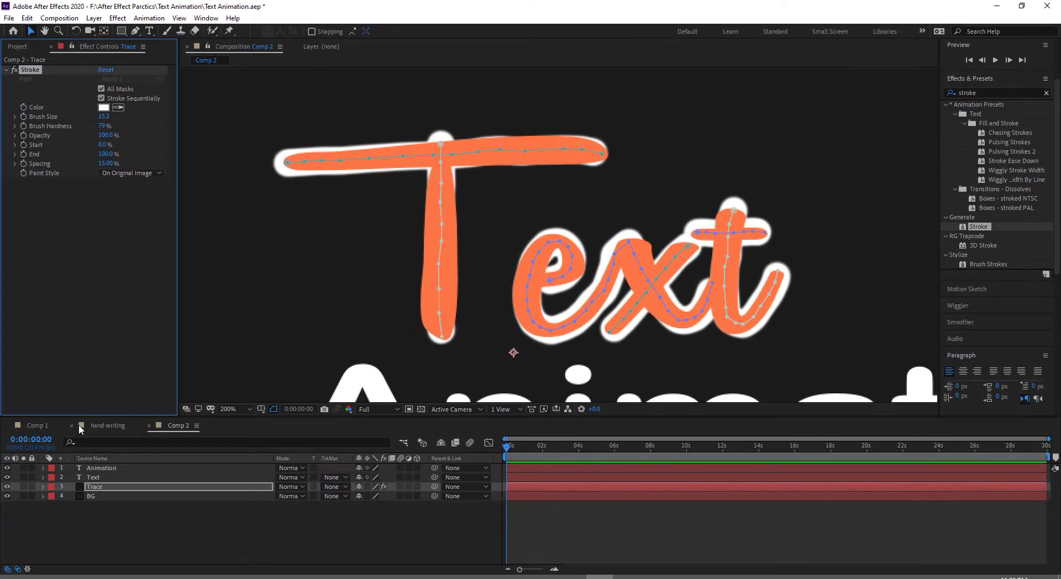
Step: Lower the Text layer's opacity to 56% and increase the Trace layer's Stroke brush size to 17.7
{"action": "left_click", "coordinate": [103, 477]}
{"action": "key", "text": "t"}
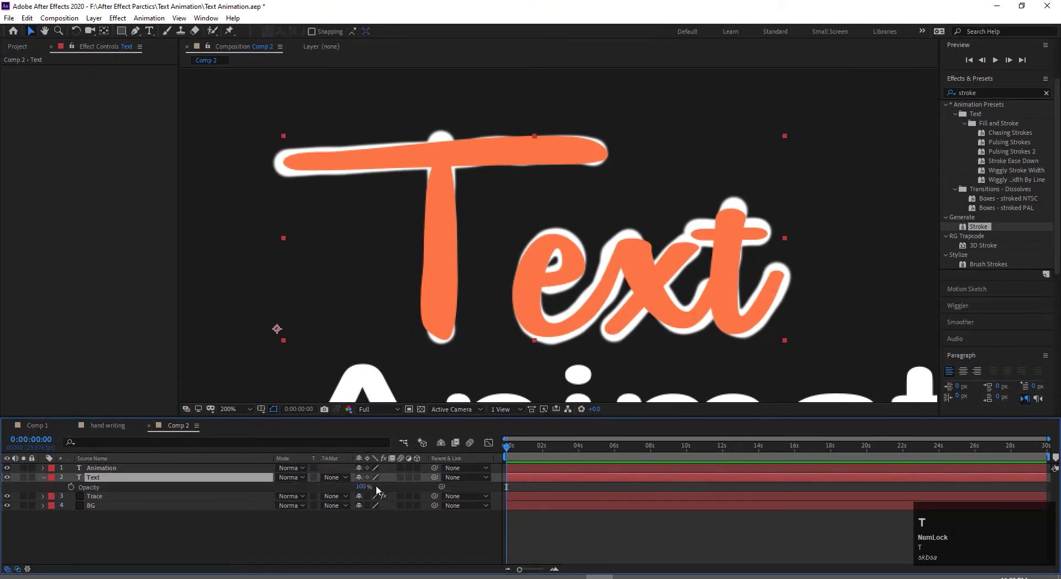
{"action": "left_click_drag", "start_coordinate": [363, 487], "coordinate": [338, 486]}
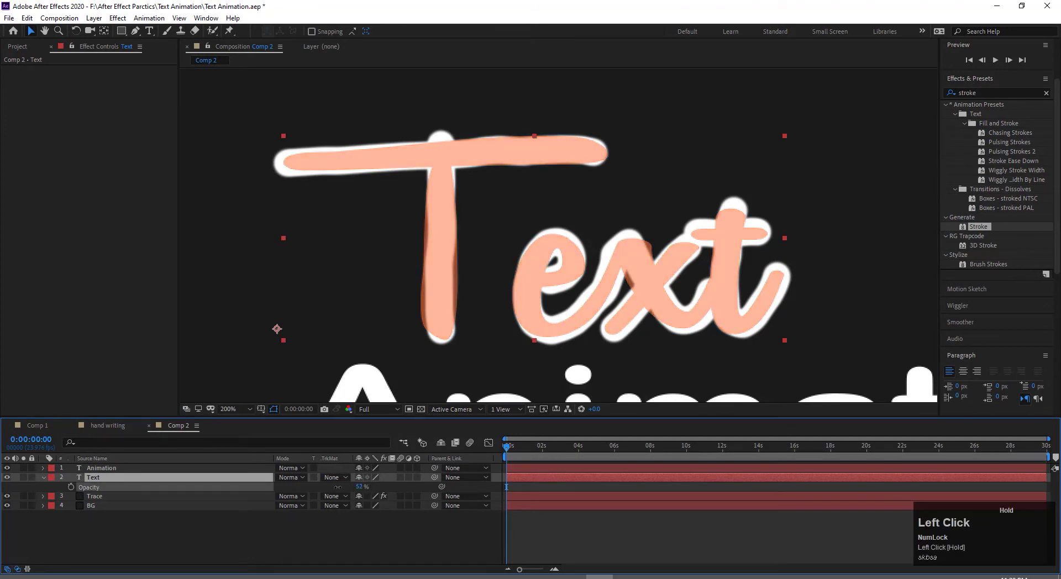
{"action": "left_click_drag", "start_coordinate": [337, 487], "coordinate": [340, 487]}
{"action": "left_click", "coordinate": [139, 497]}
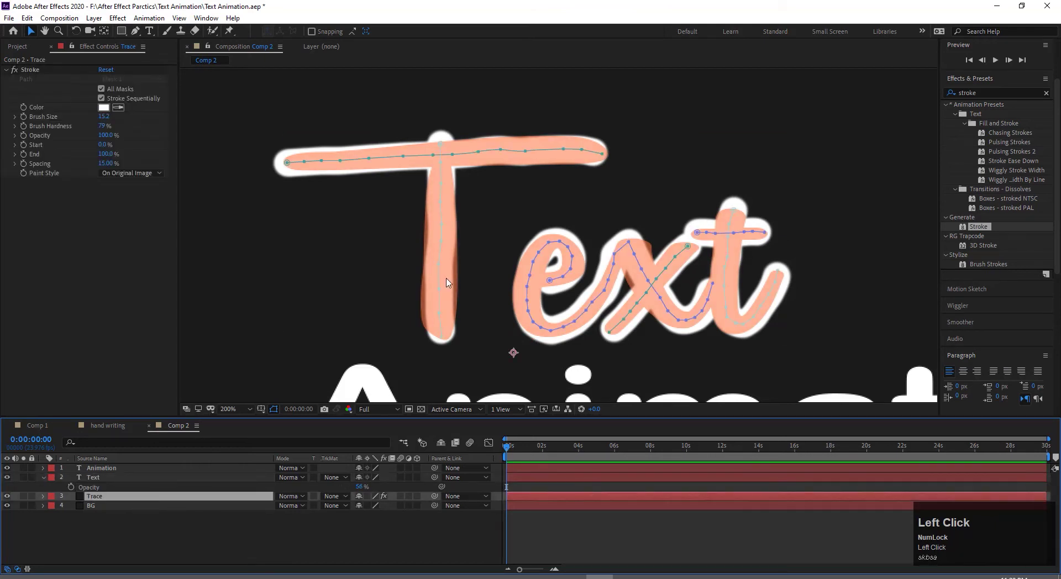
{"action": "left_click_drag", "start_coordinate": [103, 116], "coordinate": [124, 125]}
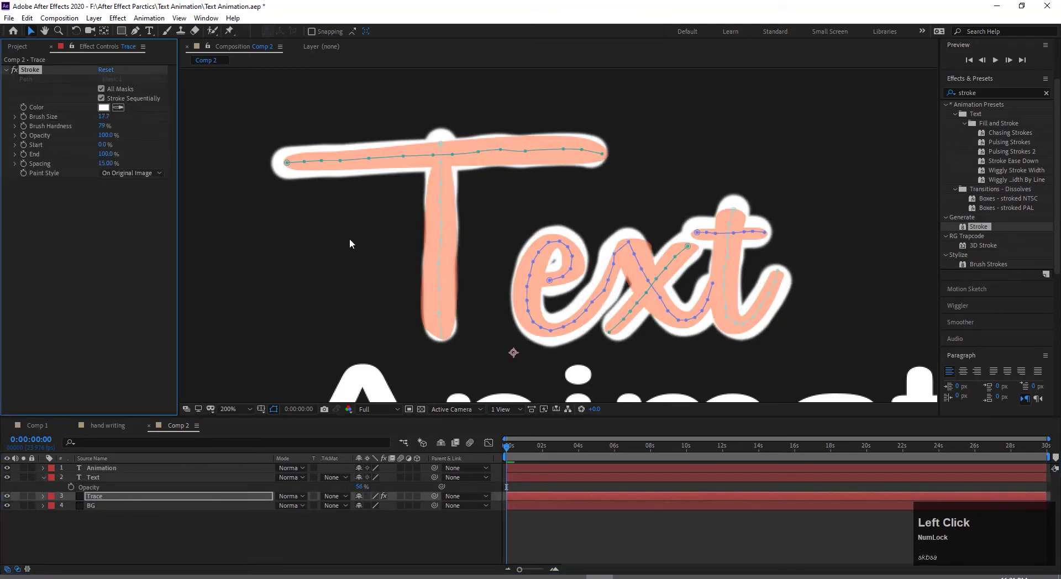
Step: Reposition individual mask points on the "e", "x" and "t" paths so the stroke fully covers the letters
{"action": "left_click_drag", "start_coordinate": [615, 257], "coordinate": [619, 259]}
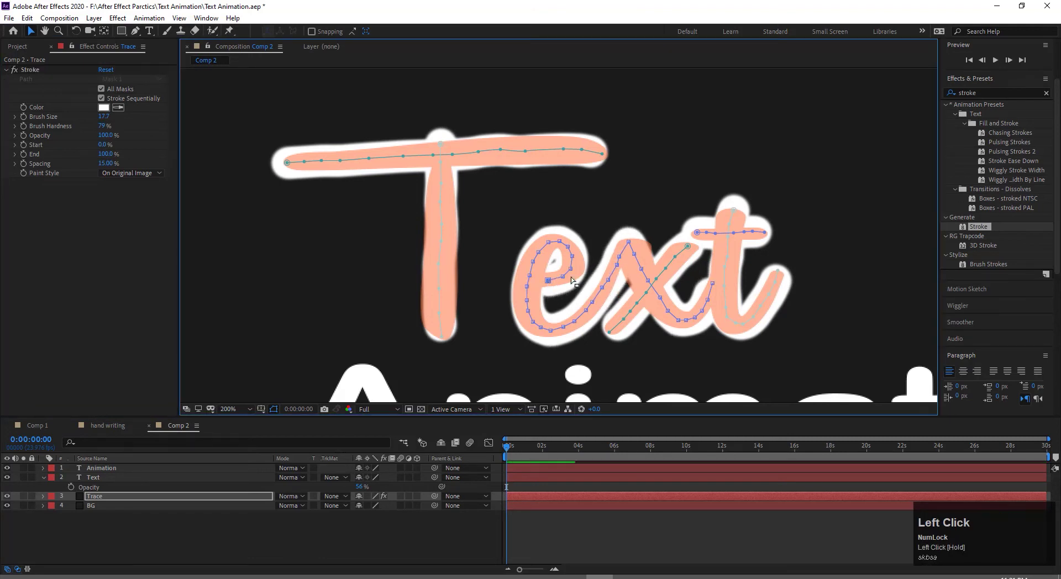
{"action": "left_click_drag", "start_coordinate": [562, 276], "coordinate": [564, 275]}
{"action": "left_click_drag", "start_coordinate": [628, 242], "coordinate": [637, 245]}
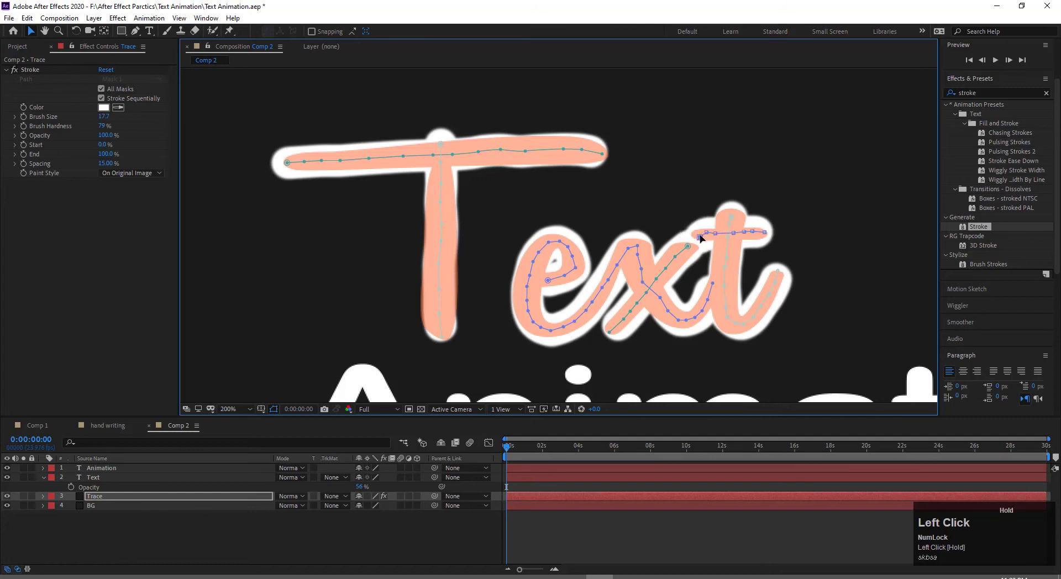
{"action": "left_click_drag", "start_coordinate": [697, 232], "coordinate": [696, 238]}
{"action": "left_click_drag", "start_coordinate": [712, 283], "coordinate": [724, 275]}
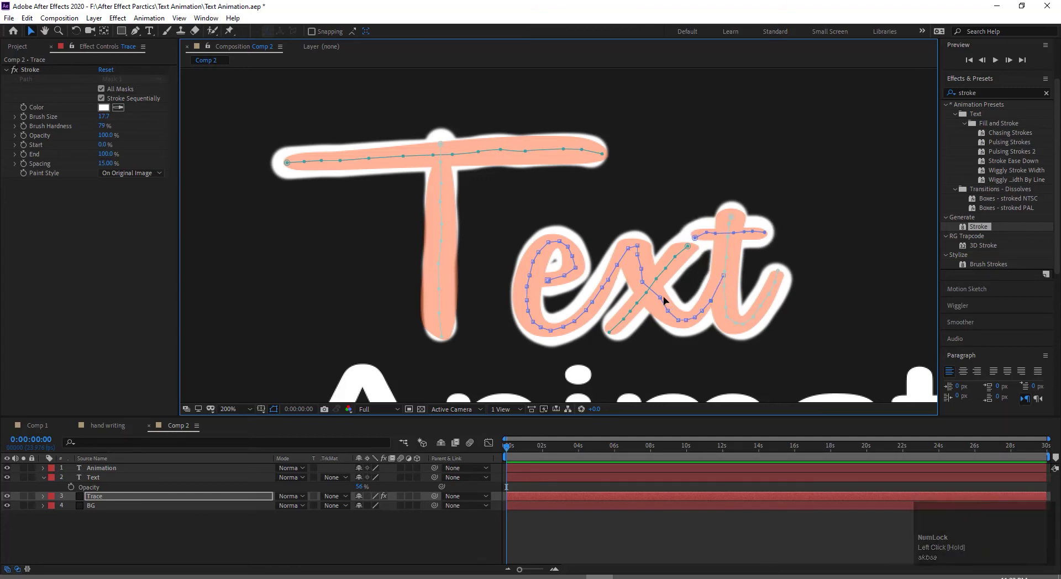
{"action": "left_click_drag", "start_coordinate": [662, 299], "coordinate": [660, 302]}
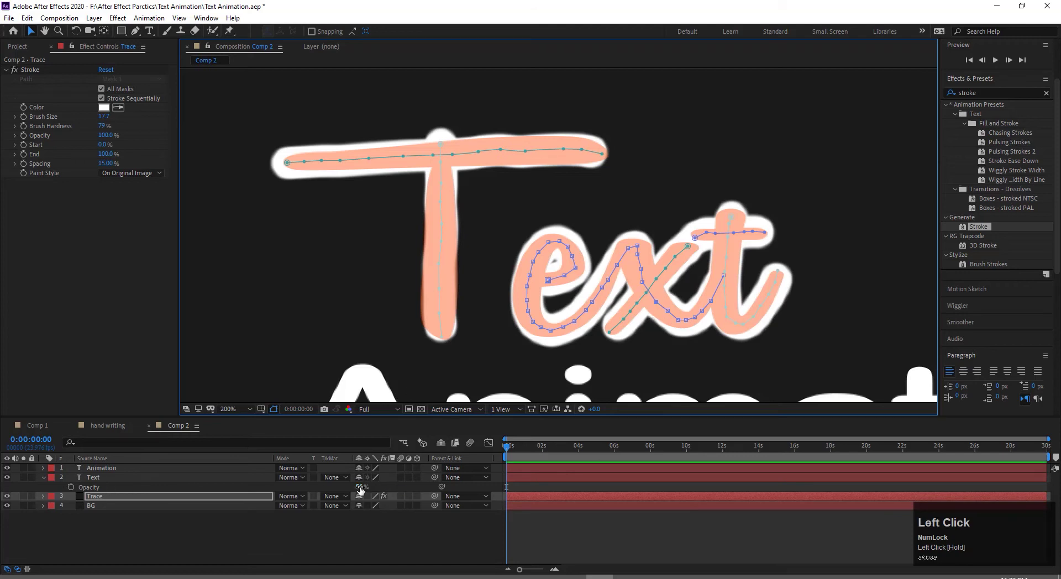
Step: Restore the Text layer's opacity to 100% and collapse its properties
{"action": "left_click_drag", "start_coordinate": [360, 489], "coordinate": [372, 436]}
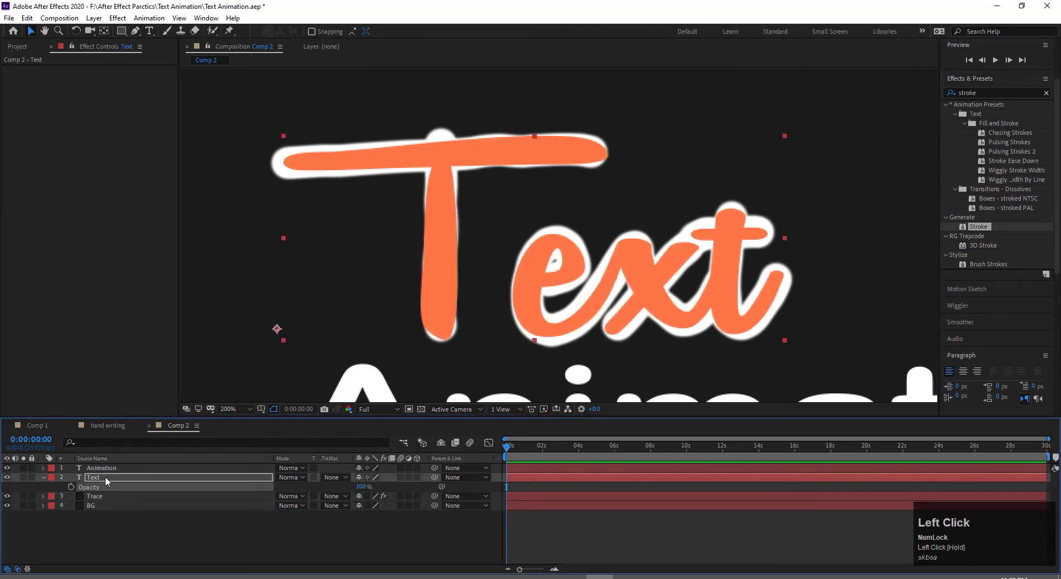
{"action": "left_click", "coordinate": [43, 477]}
Step: Pre-compose the Trace layer as "Hand Written", moving all attributes into the new composition
{"action": "left_click", "coordinate": [116, 487]}
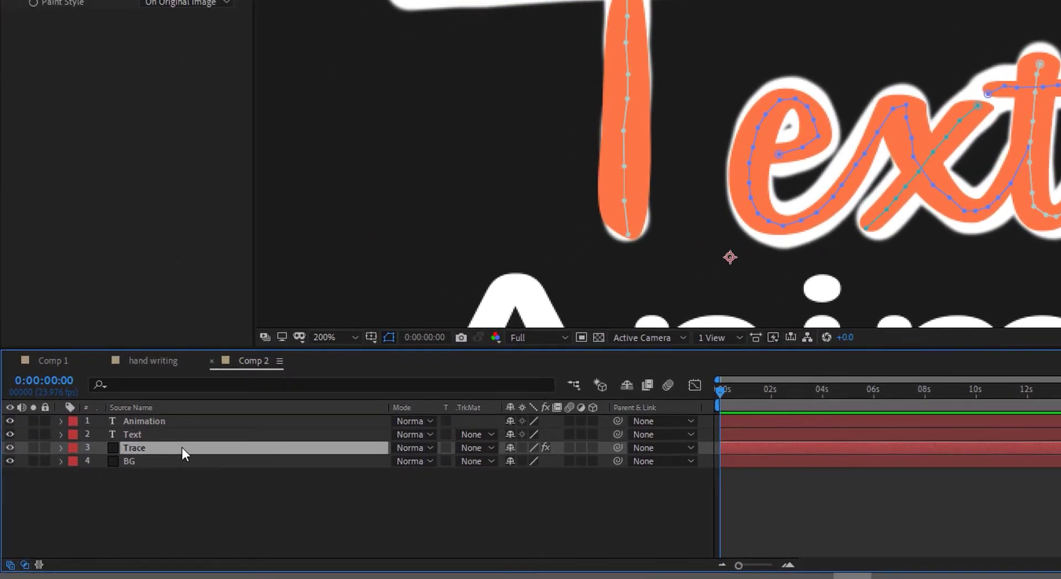
{"action": "right_click", "coordinate": [194, 445]}
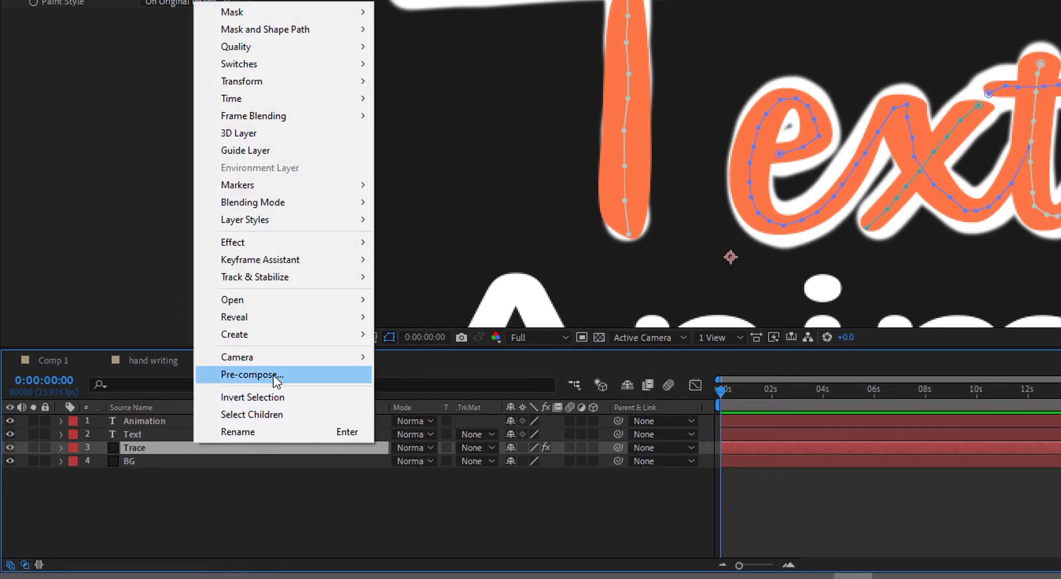
{"action": "left_click", "coordinate": [275, 375]}
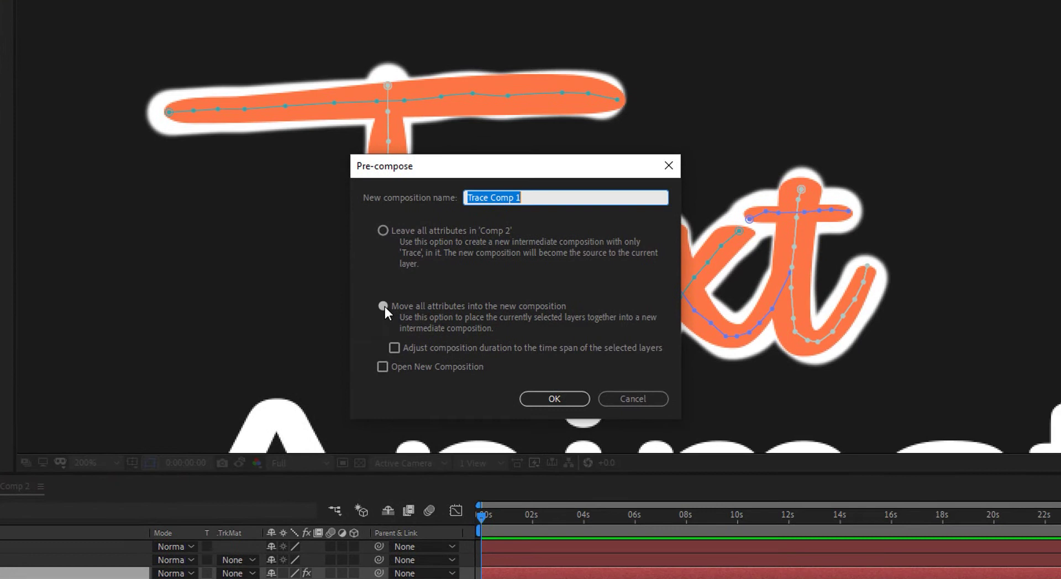
{"action": "left_click", "coordinate": [622, 182]}
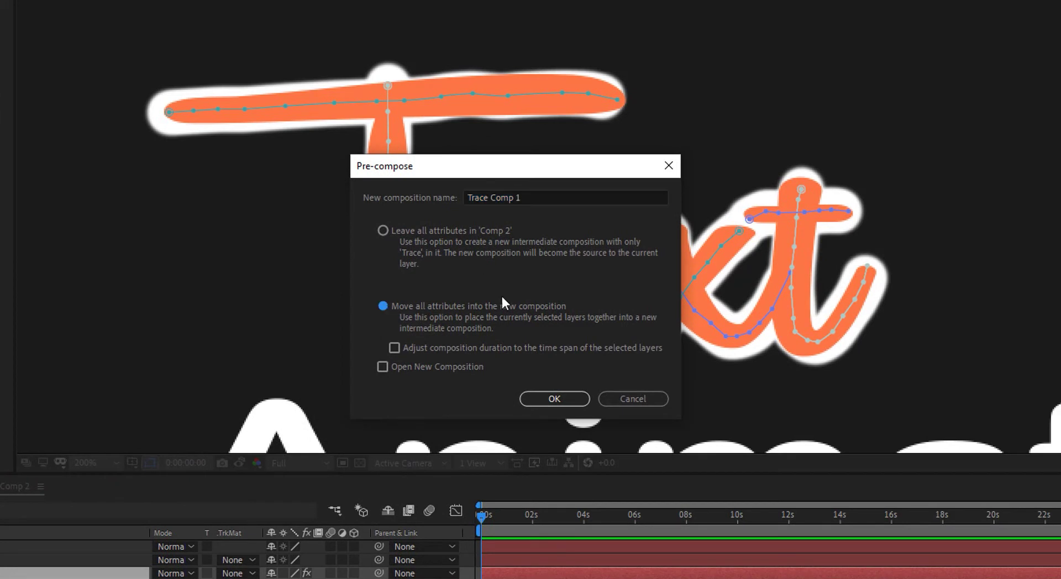
{"action": "left_click", "coordinate": [544, 197]}
{"action": "type", "text": "Hand Written"}
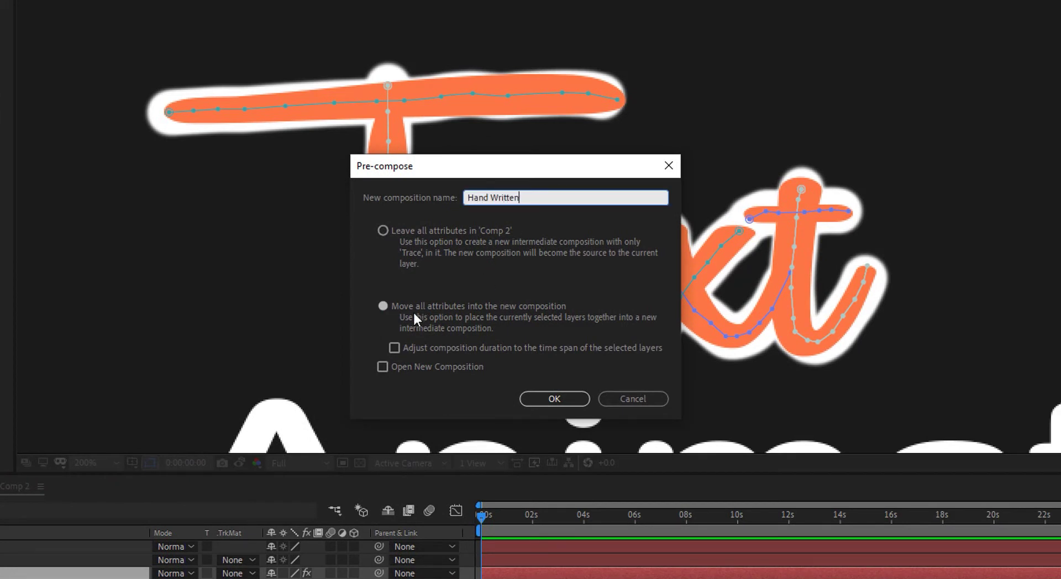
{"action": "left_click", "coordinate": [386, 306]}
{"action": "left_click", "coordinate": [554, 399]}
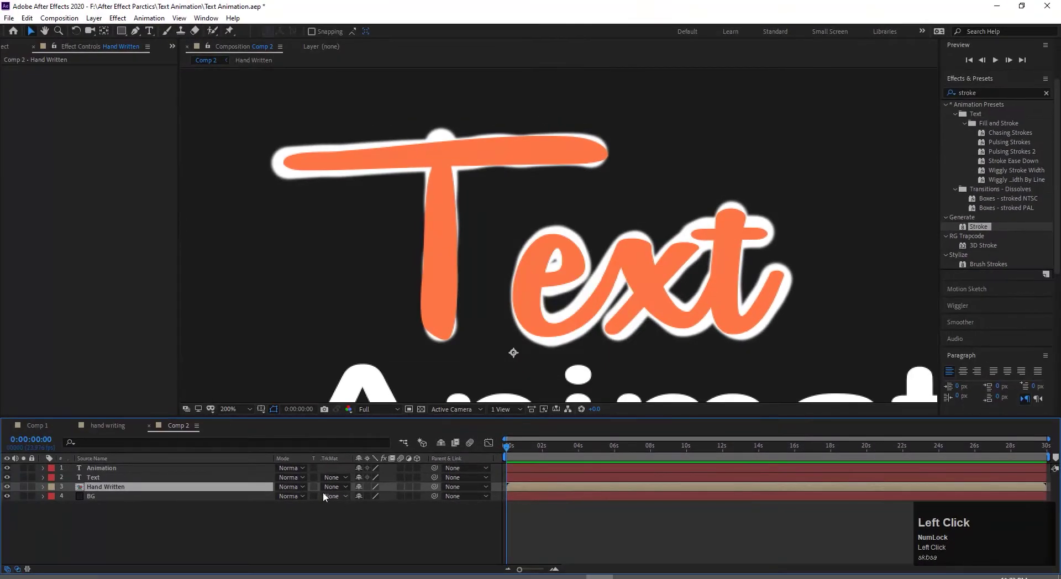
Step: Set the Hand Written layer's track matte to Alpha Matte from the Text layer and briefly preview the composition
{"action": "left_click", "coordinate": [127, 477]}
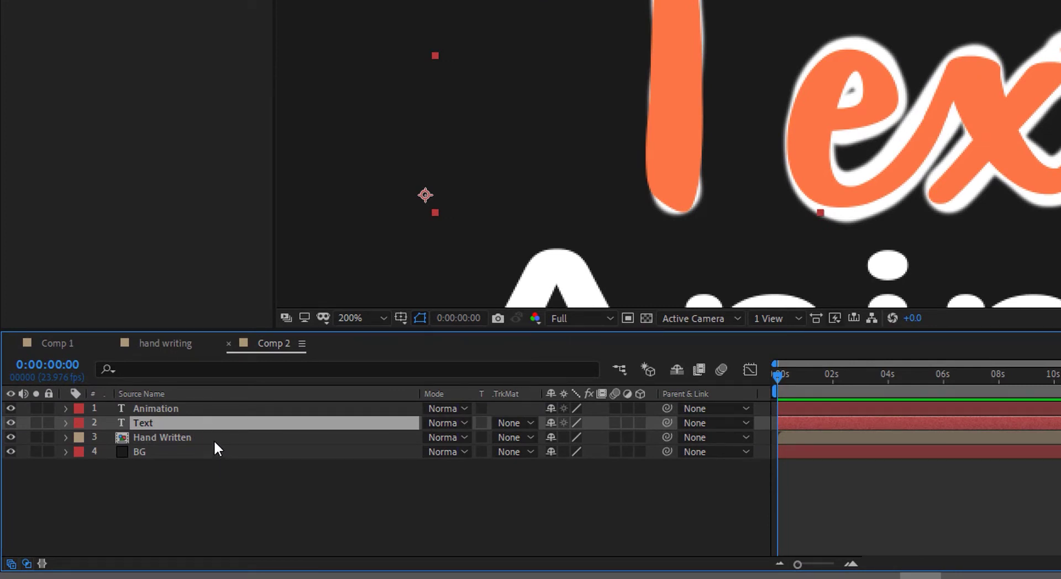
{"action": "left_click", "coordinate": [213, 439]}
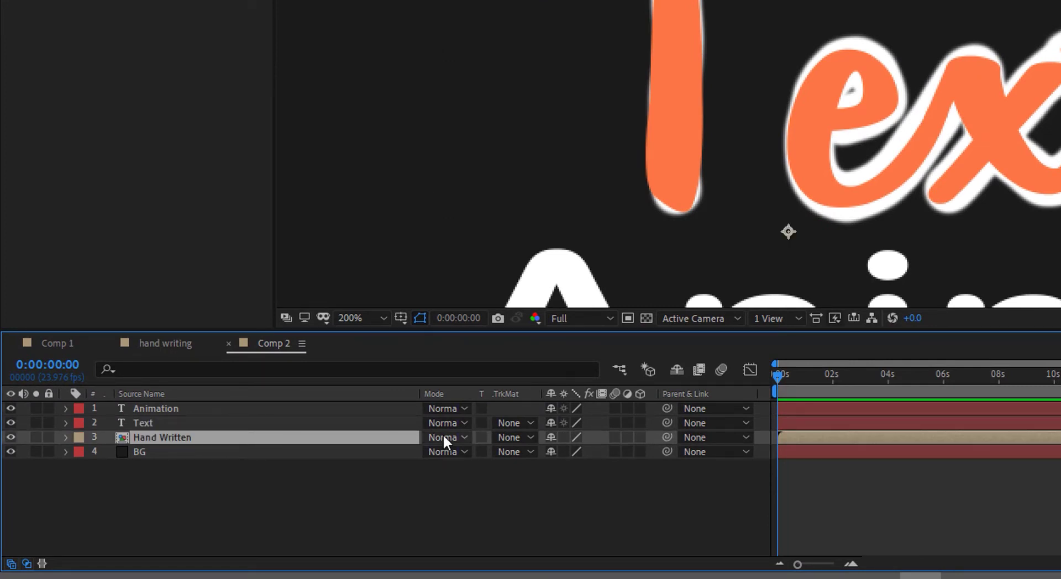
{"action": "left_click", "coordinate": [522, 434]}
{"action": "left_click", "coordinate": [533, 479]}
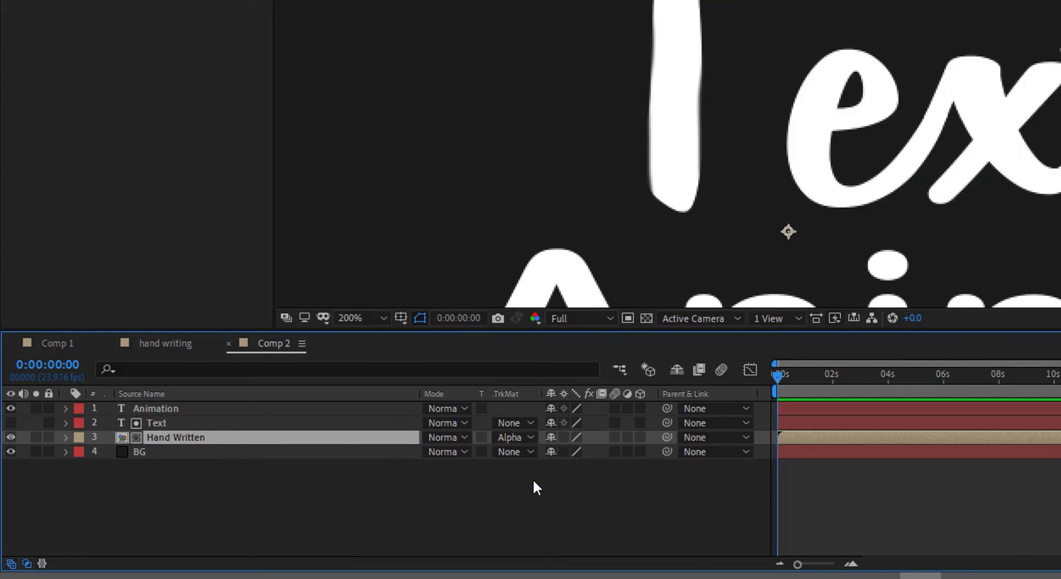
{"action": "key", "text": "space"}
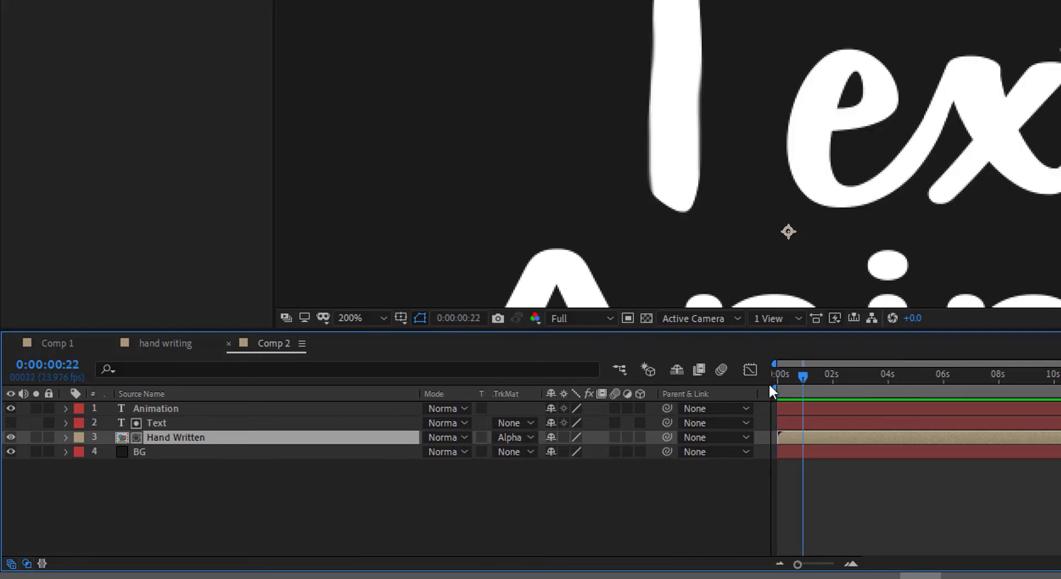
{"action": "key", "text": "space"}
Step: Open the Hand Written composition and keyframe the Trace layer's Stroke End at 0% on frame 0:00:00:00
{"action": "double_click", "coordinate": [223, 436]}
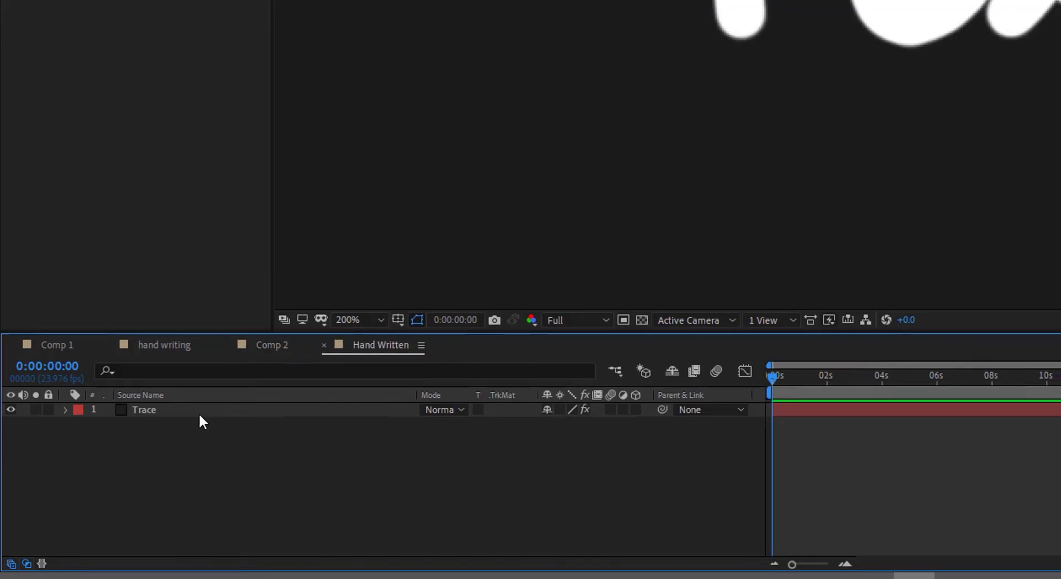
{"action": "scroll", "coordinate": [548, 320], "scroll_direction": "down", "scroll_amount": 4}
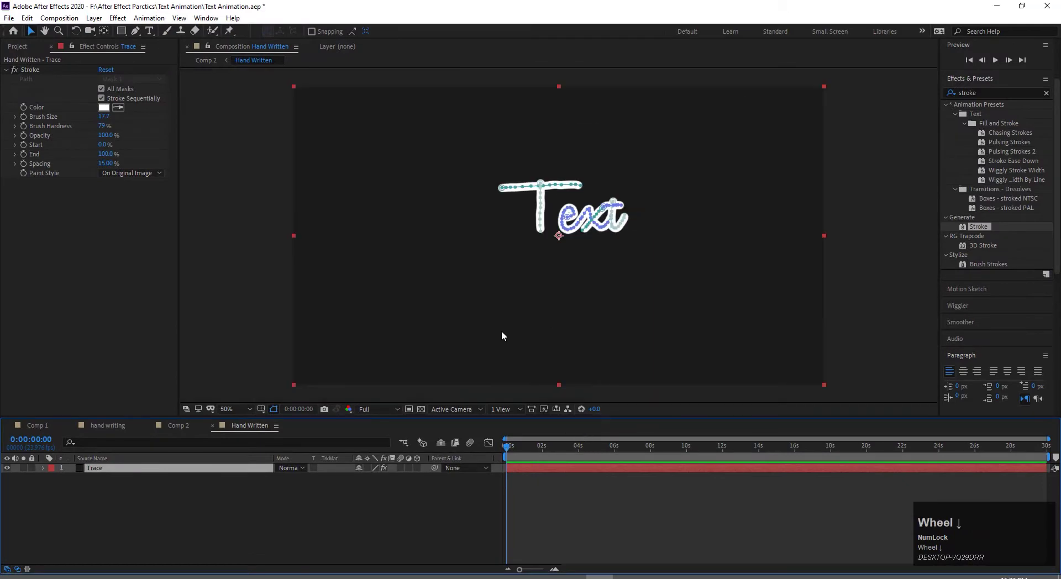
{"action": "key", "text": "space"}
{"action": "left_click_drag", "start_coordinate": [517, 158], "coordinate": [497, 187]}
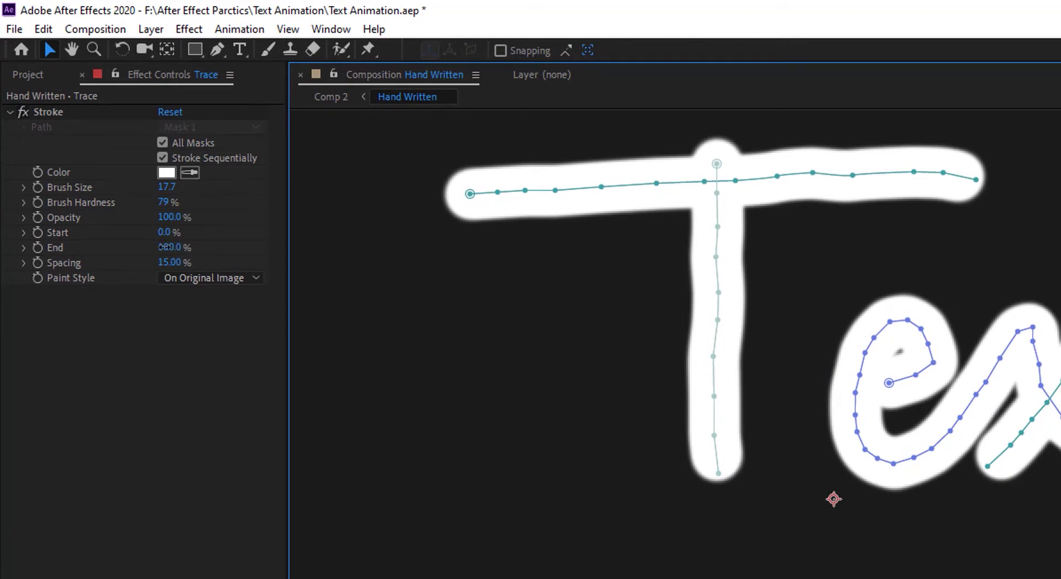
{"action": "left_click_drag", "start_coordinate": [164, 247], "coordinate": [60, 264]}
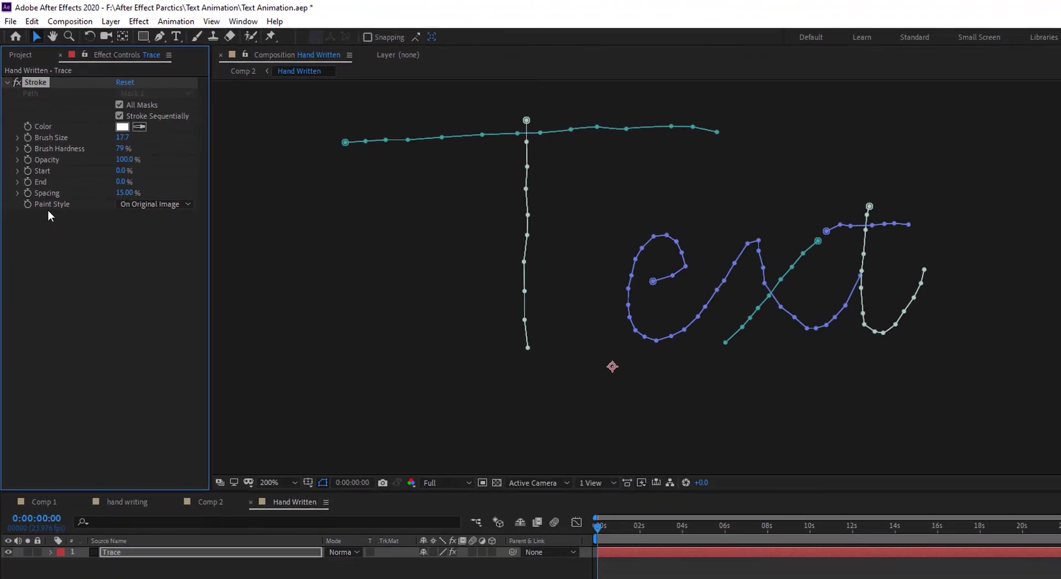
{"action": "left_click", "coordinate": [590, 528]}
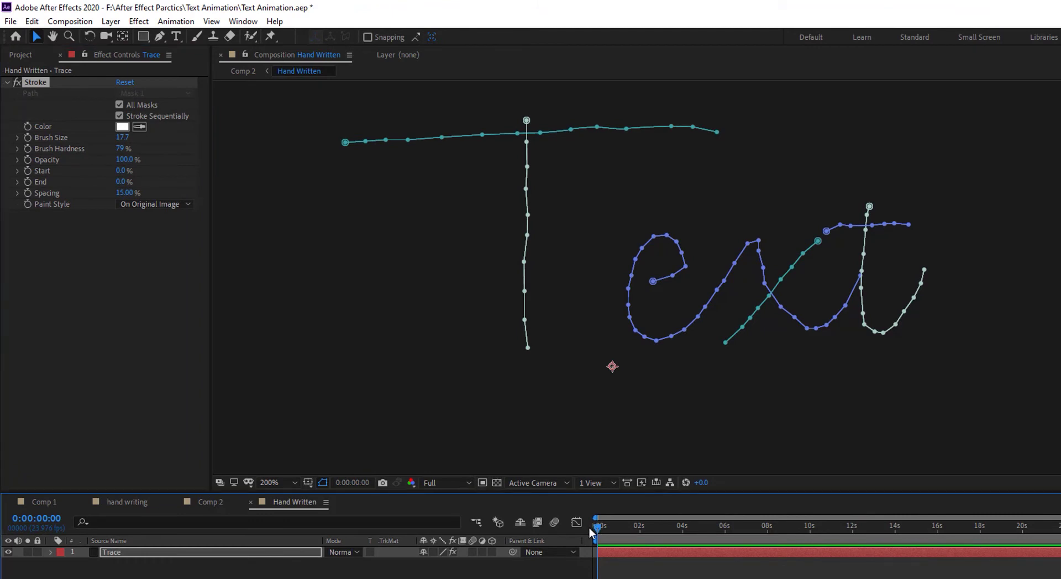
{"action": "left_click", "coordinate": [27, 182]}
Step: Set the Stroke effect's End to 100% at 0:00:02:00 to complete the write-on animation
{"action": "key", "text": "Page_Down"}
{"action": "key", "text": "Page_Down"}
{"action": "key", "text": "Page_Down"}
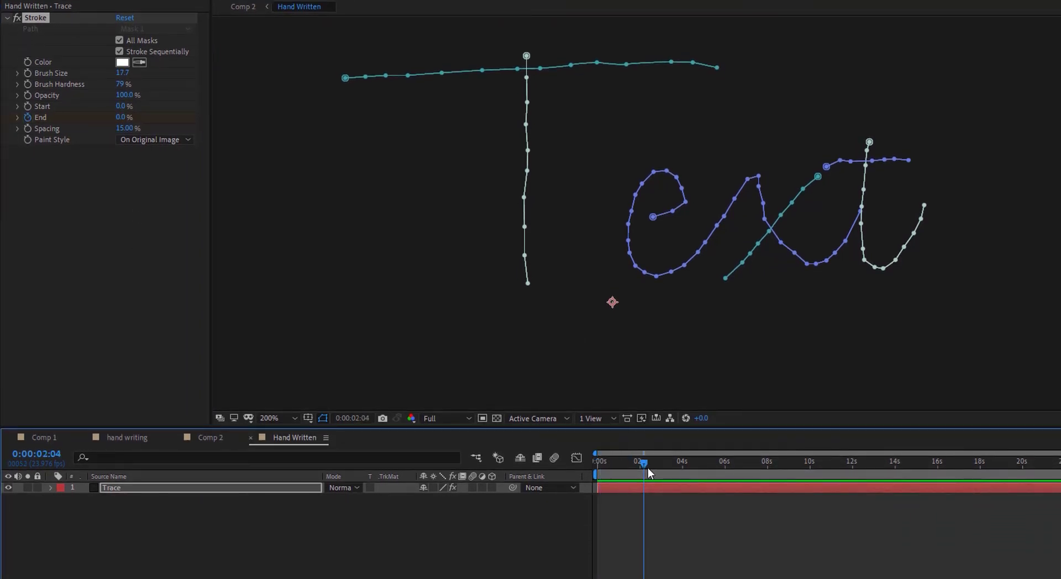
{"action": "key", "text": "Page_Up"}
{"action": "key", "text": "Page_Up"}
{"action": "key", "text": "Page_Up"}
{"action": "key", "text": "Page_Up"}
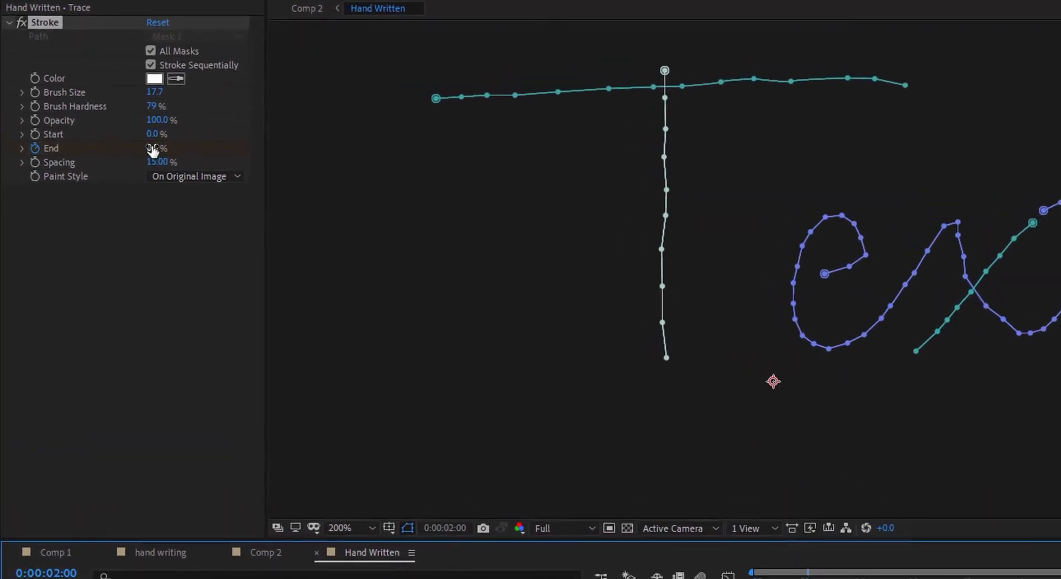
{"action": "left_click_drag", "start_coordinate": [129, 120], "coordinate": [188, 121]}
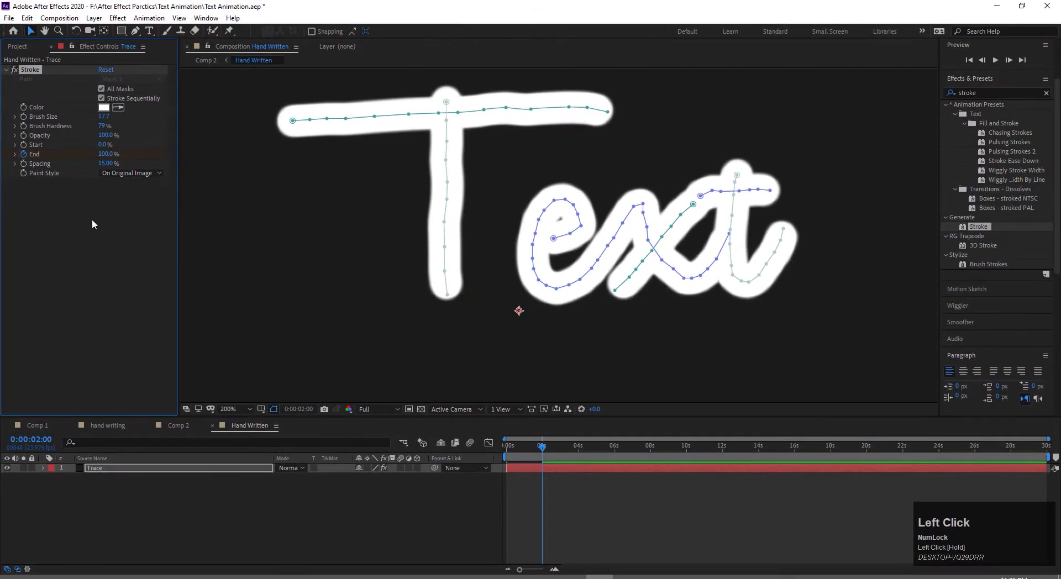
Step: Change the Stroke effect's color to orange CC5826
{"action": "left_click", "coordinate": [104, 107]}
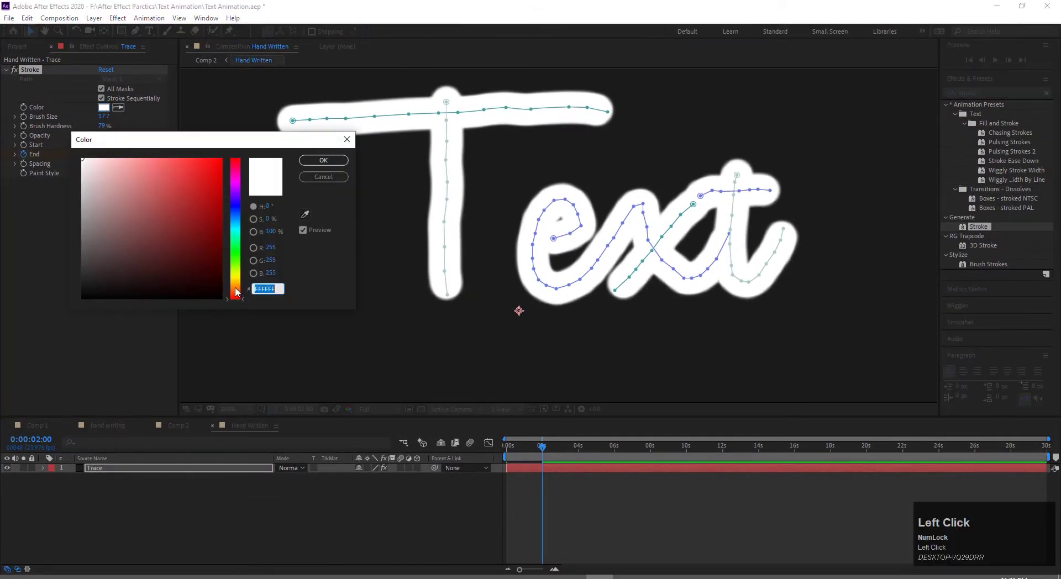
{"action": "left_click_drag", "start_coordinate": [235, 293], "coordinate": [233, 276]}
{"action": "left_click_drag", "start_coordinate": [204, 191], "coordinate": [195, 187]}
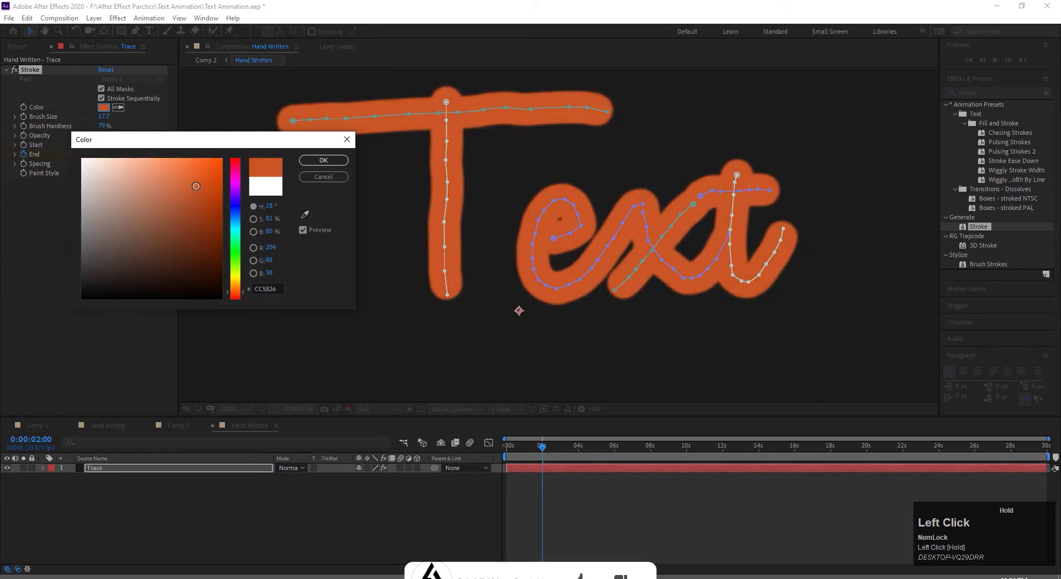
{"action": "left_click", "coordinate": [323, 160]}
Step: Preview the orange write-on in Comp 2 and inspect how each letter of "Text" is revealed
{"action": "left_click", "coordinate": [178, 426]}
{"action": "scroll", "coordinate": [649, 274], "scroll_direction": "up", "scroll_amount": 3}
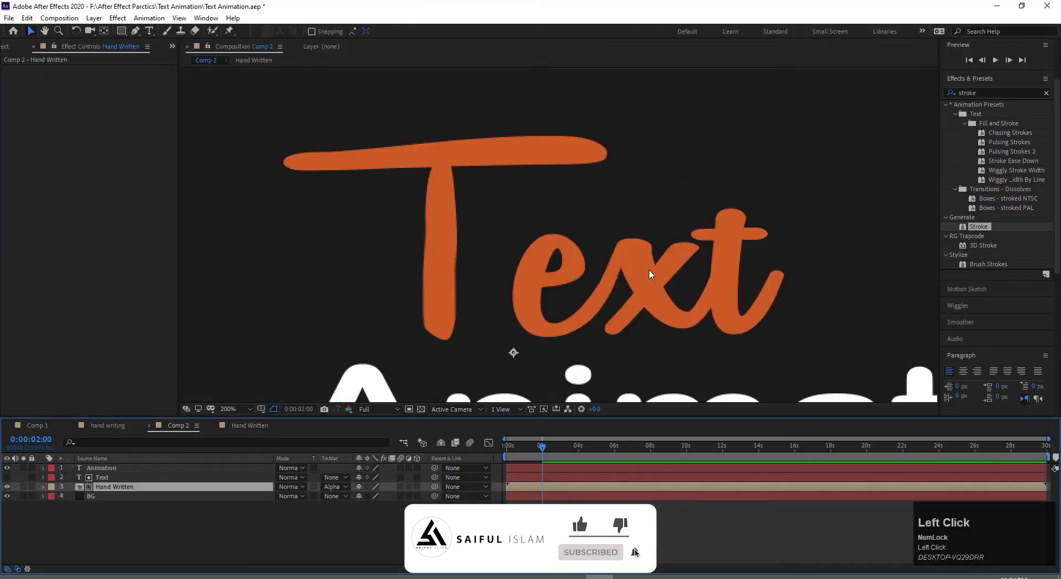
{"action": "scroll", "coordinate": [649, 274], "scroll_direction": "down", "scroll_amount": 4}
{"action": "left_click_drag", "start_coordinate": [542, 450], "coordinate": [492, 456]}
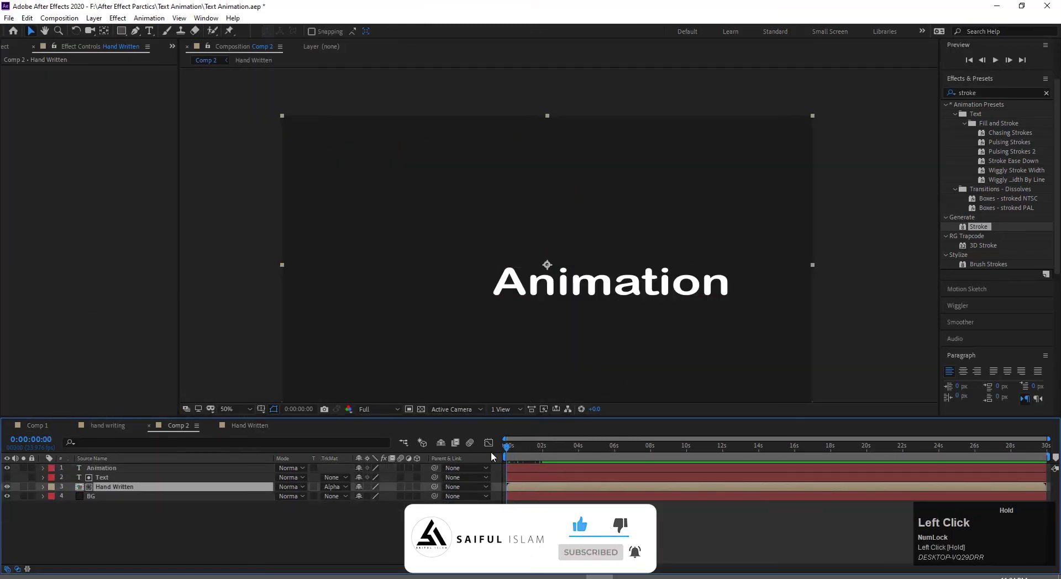
{"action": "key", "text": "space"}
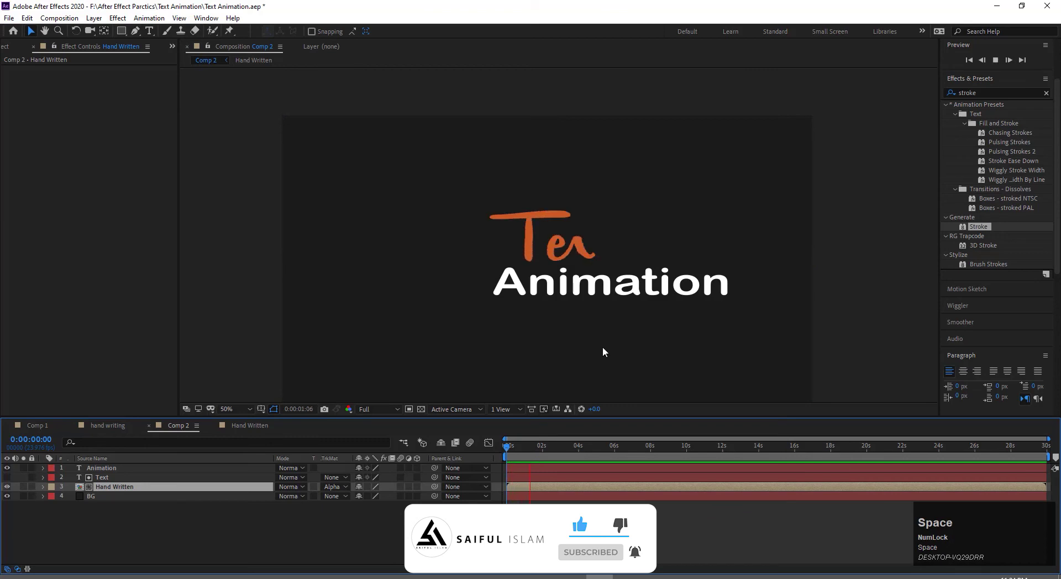
{"action": "key", "text": "space"}
{"action": "scroll", "coordinate": [559, 235], "scroll_direction": "up", "scroll_amount": 2}
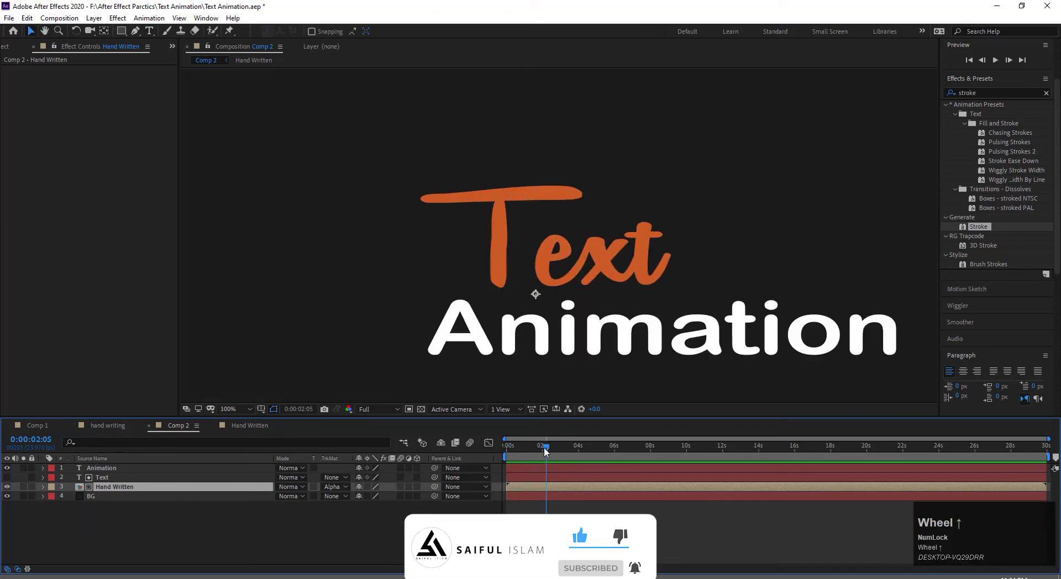
{"action": "left_click_drag", "start_coordinate": [545, 451], "coordinate": [537, 450]}
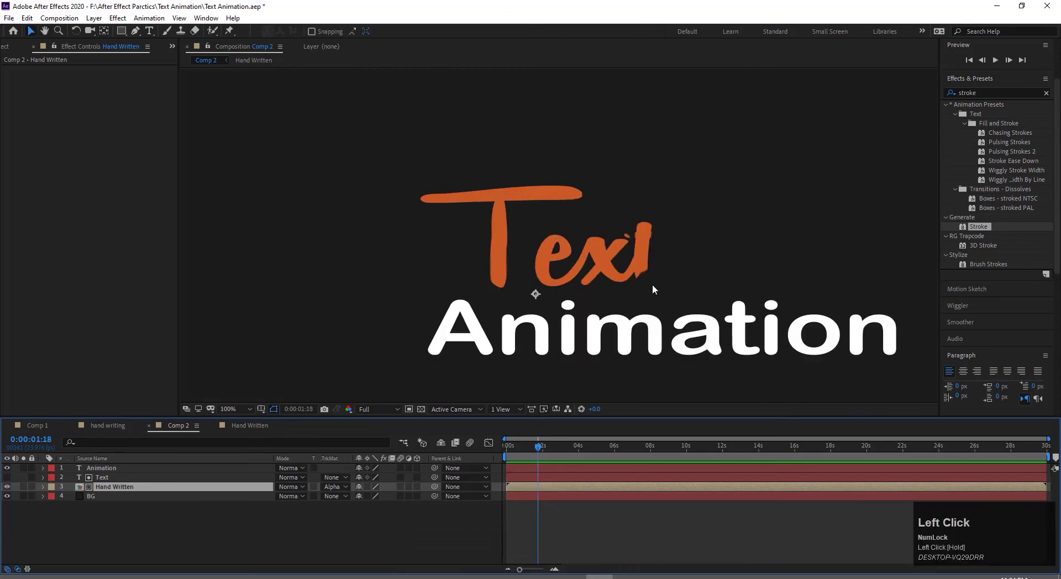
{"action": "left_click_drag", "start_coordinate": [538, 448], "coordinate": [513, 451]}
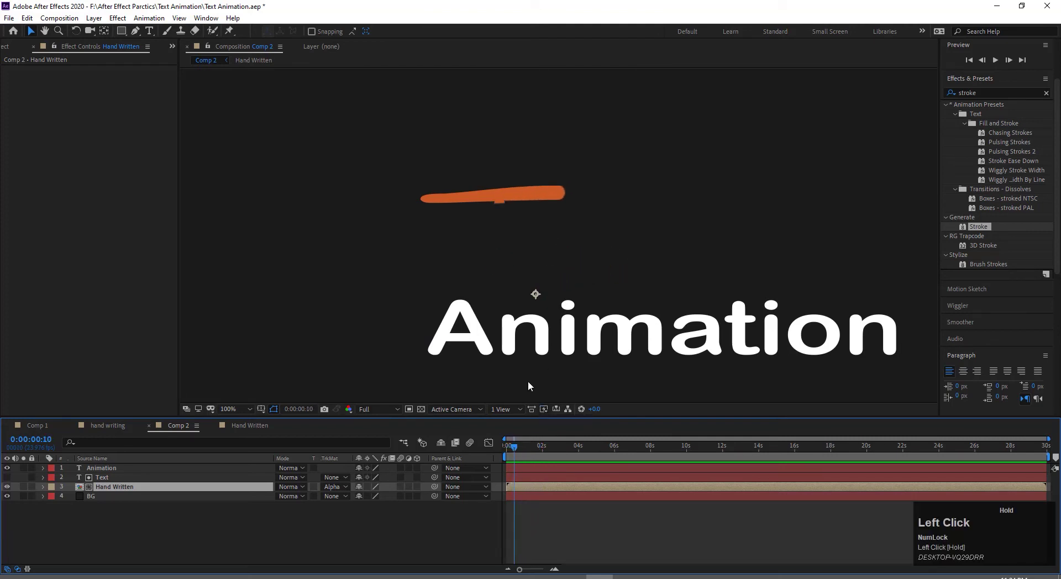
Step: Reopen the Hand Written composition and set the Stroke effect's Brush Size to 14
{"action": "double_click", "coordinate": [142, 487]}
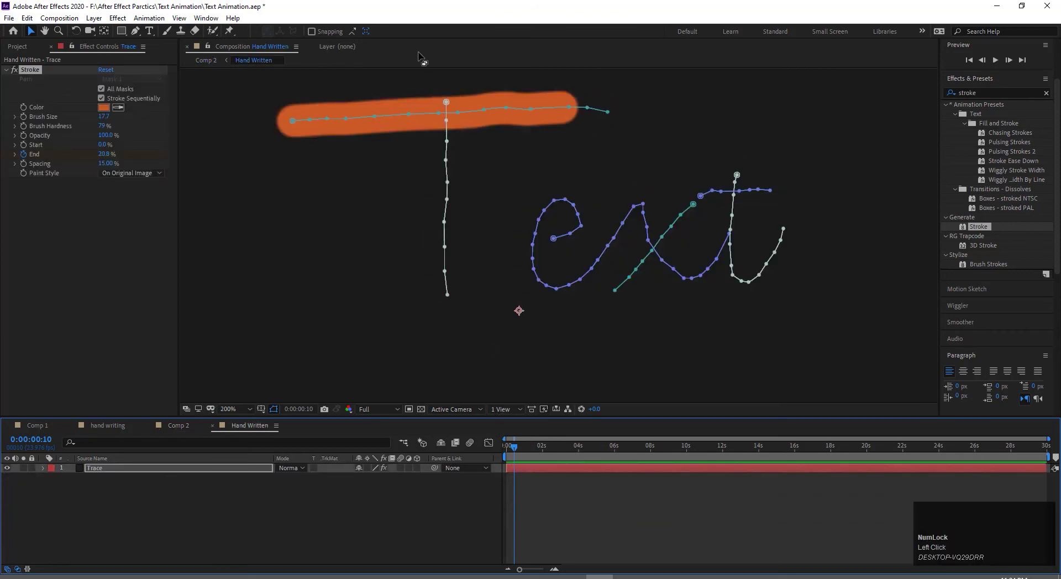
{"action": "scroll", "coordinate": [437, 92], "scroll_direction": "up", "scroll_amount": 1}
{"action": "scroll", "coordinate": [429, 126], "scroll_direction": "down", "scroll_amount": 1}
{"action": "left_click_drag", "start_coordinate": [429, 126], "coordinate": [437, 201]}
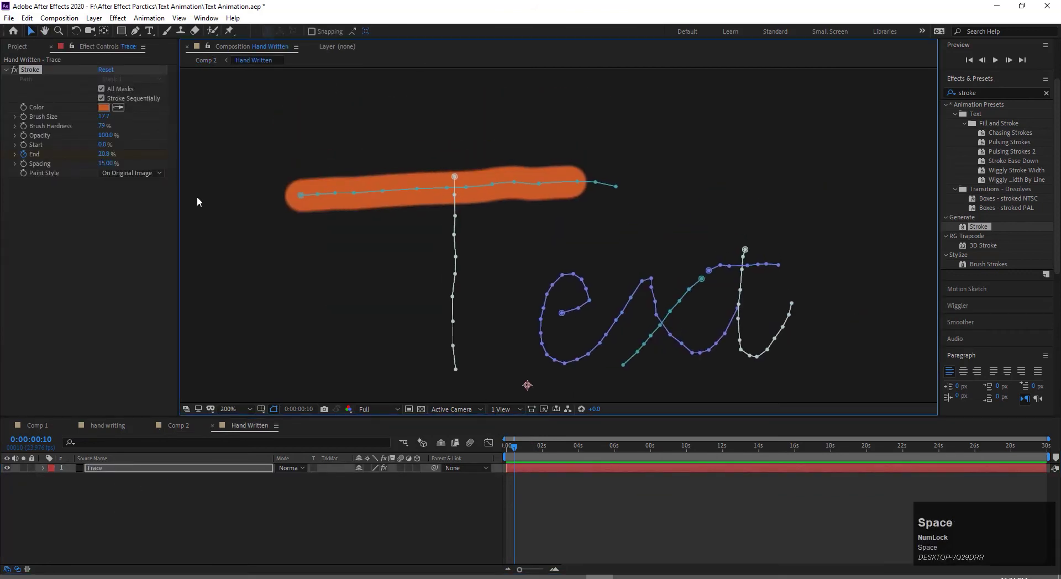
{"action": "left_click", "coordinate": [104, 116]}
{"action": "type", "text": "14"}
{"action": "key", "text": "Return"}
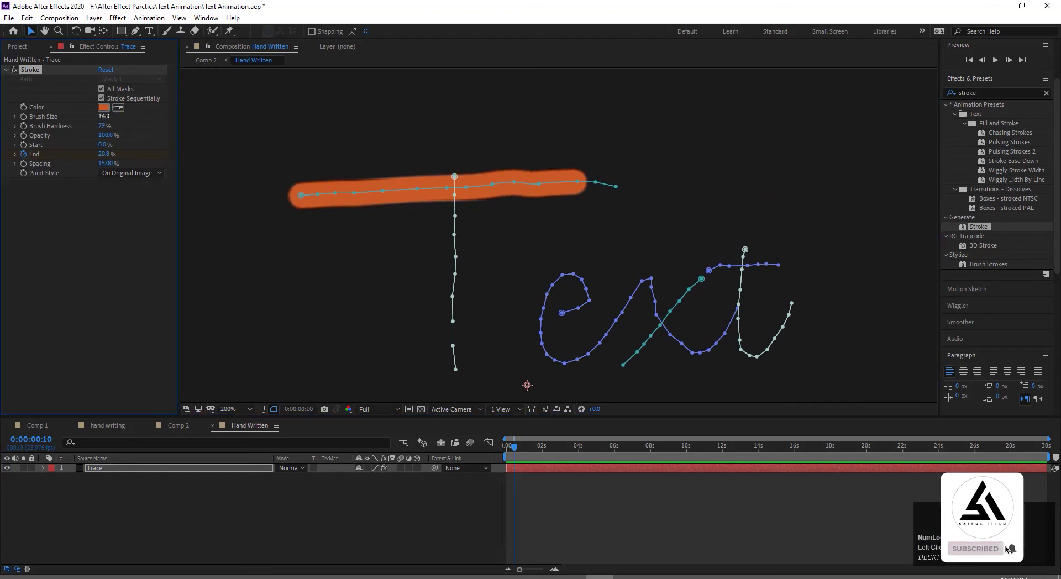
Step: Check the "T" in Comp 2 around 0:00:00:15 and smooth its crossbar mask path in Hand Written
{"action": "left_click", "coordinate": [176, 424]}
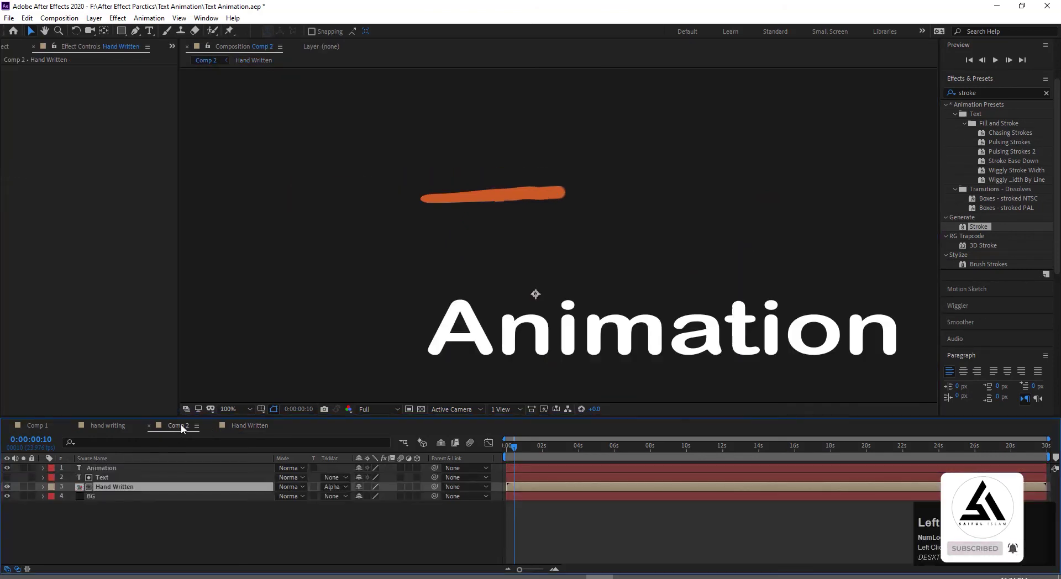
{"action": "left_click_drag", "start_coordinate": [514, 445], "coordinate": [517, 445]}
{"action": "scroll", "coordinate": [480, 166], "scroll_direction": "up", "scroll_amount": 3}
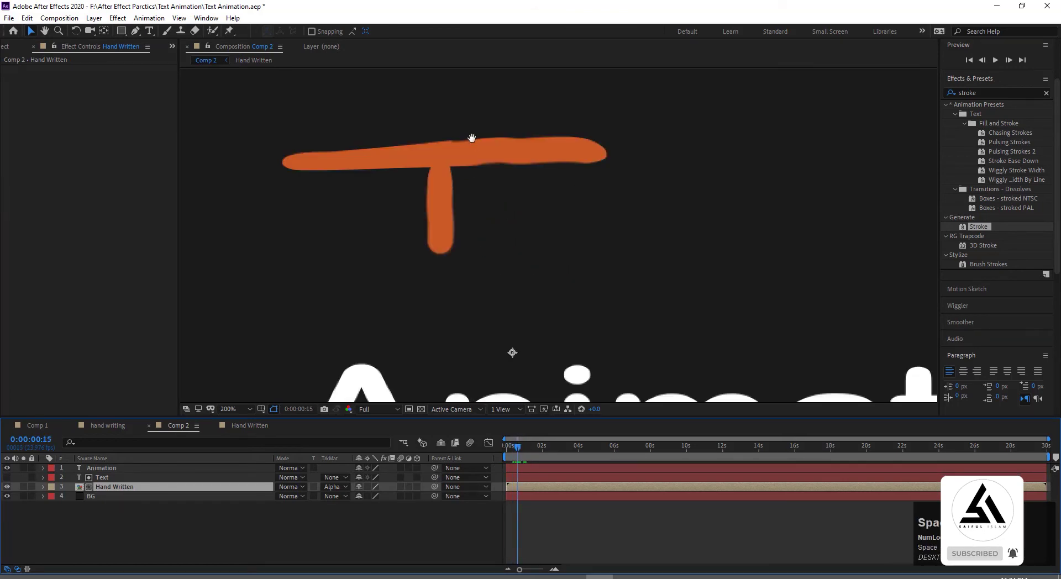
{"action": "scroll", "coordinate": [439, 214], "scroll_direction": "down", "scroll_amount": 2}
{"action": "left_click", "coordinate": [250, 425]}
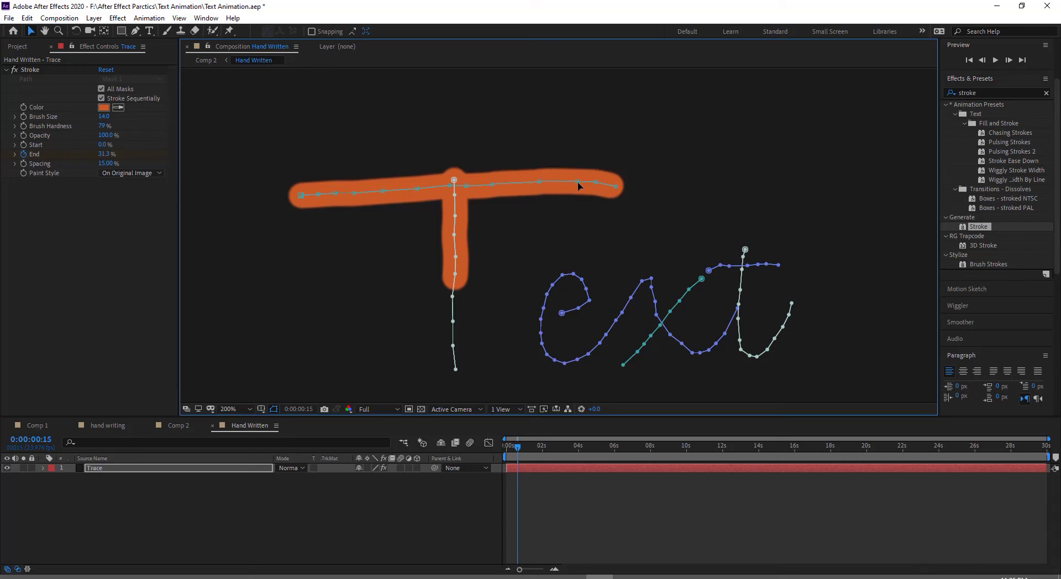
{"action": "left_click", "coordinate": [538, 180]}
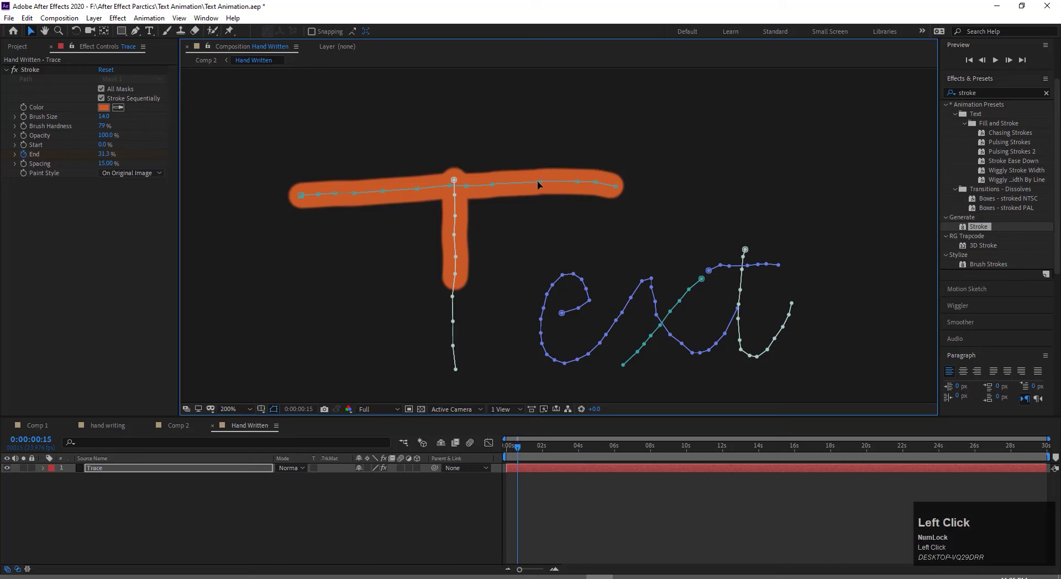
Step: Check the reveal in Comp 2 up to 0:00:01:08 and straighten the stem mask path of the "T" in Hand Written
{"action": "left_click", "coordinate": [182, 428]}
{"action": "left_click", "coordinate": [181, 429]}
{"action": "scroll", "coordinate": [336, 210], "scroll_direction": "down", "scroll_amount": 4}
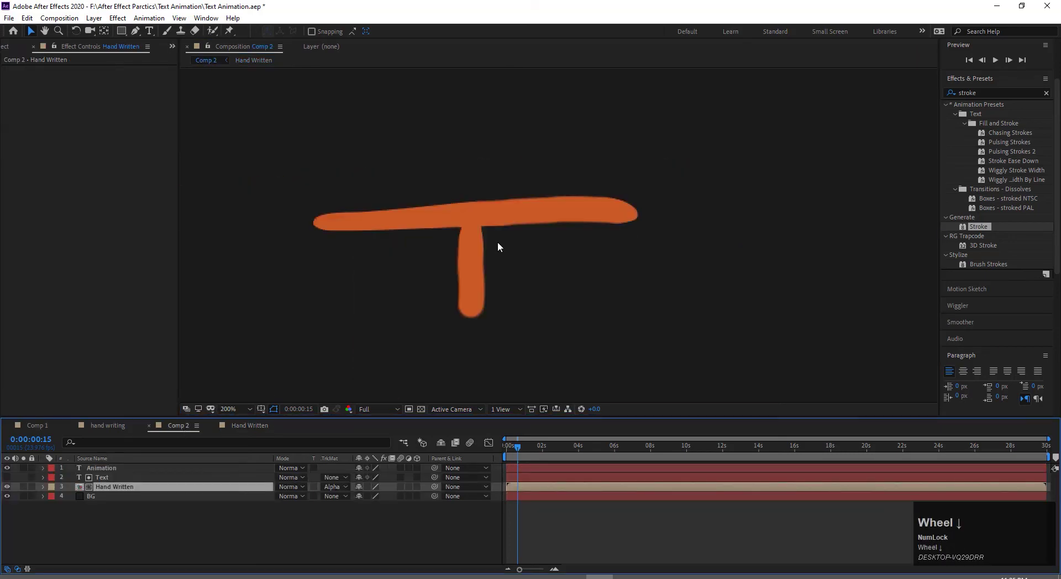
{"action": "left_click_drag", "start_coordinate": [518, 449], "coordinate": [529, 449]}
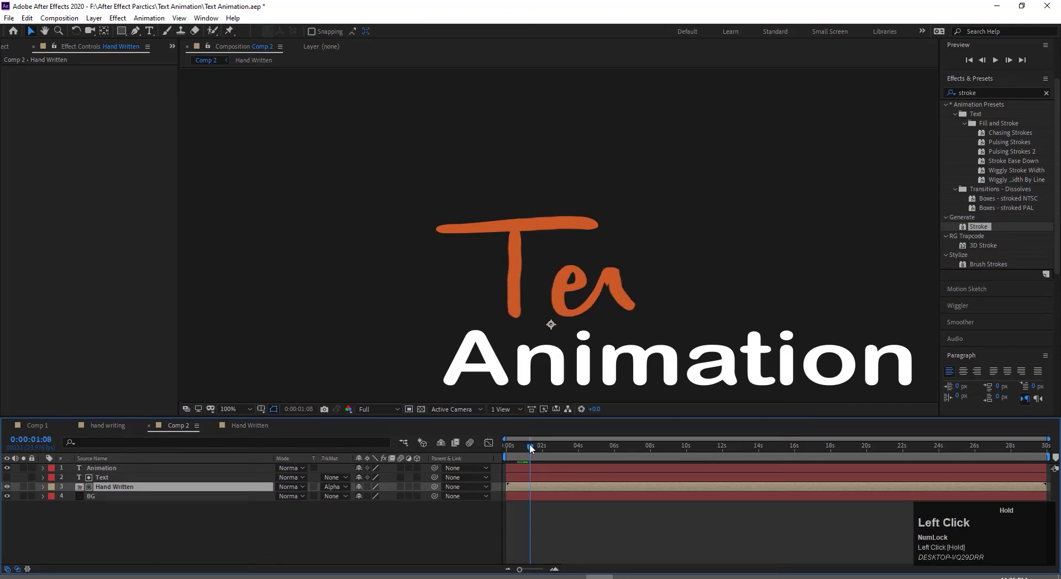
{"action": "double_click", "coordinate": [455, 276]}
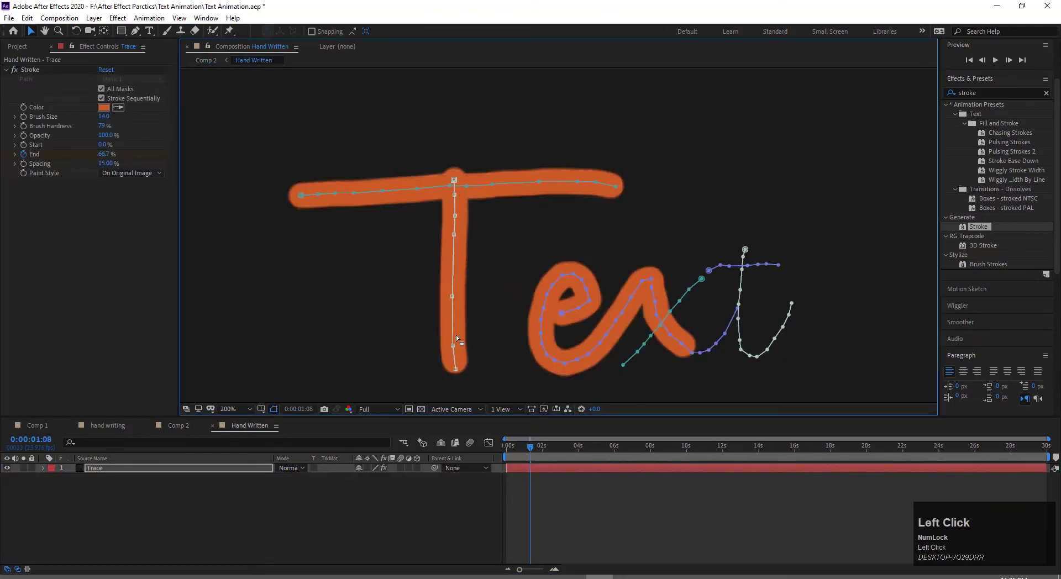
{"action": "key", "text": "space"}
Step: Reshape the mask paths of the "x" in Hand Written, comparing repeatedly against the matted result in Comp 2
{"action": "scroll", "coordinate": [549, 277], "scroll_direction": "up", "scroll_amount": 2}
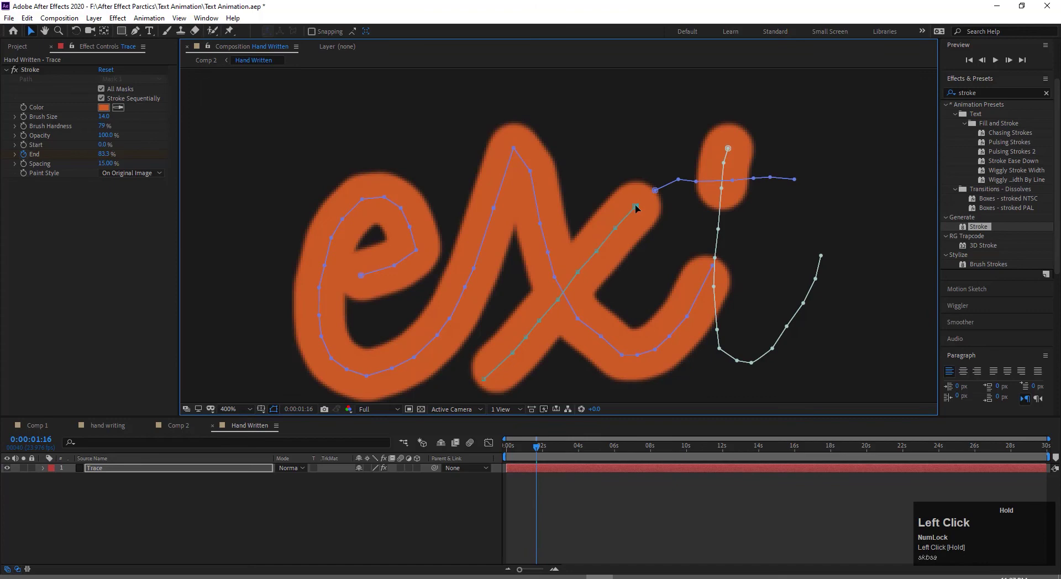
{"action": "left_click", "coordinate": [188, 427]}
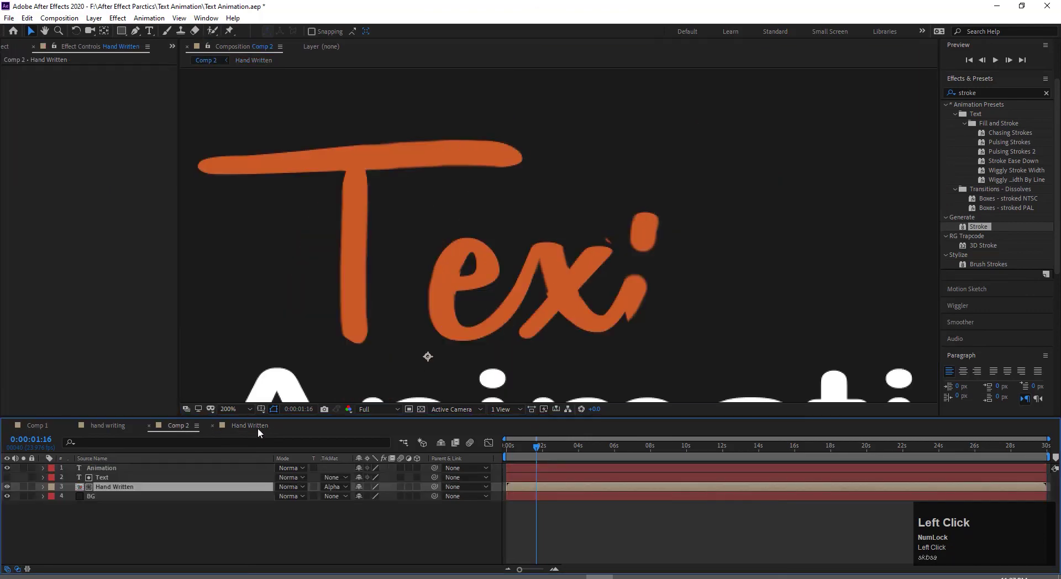
{"action": "left_click", "coordinate": [258, 428]}
{"action": "left_click", "coordinate": [188, 428]}
{"action": "left_click", "coordinate": [255, 426]}
{"action": "left_click", "coordinate": [183, 426]}
{"action": "left_click", "coordinate": [255, 427]}
{"action": "left_click", "coordinate": [182, 427]}
{"action": "left_click", "coordinate": [255, 426]}
{"action": "left_click", "coordinate": [182, 426]}
{"action": "left_click", "coordinate": [256, 427]}
{"action": "left_click", "coordinate": [182, 427]}
{"action": "left_click", "coordinate": [540, 454]}
{"action": "scroll", "coordinate": [429, 317], "scroll_direction": "up", "scroll_amount": 3}
Step: Undo the last mask point move and reshape the ending tail of the "x" path, checking it against Comp 2
{"action": "left_click", "coordinate": [250, 426]}
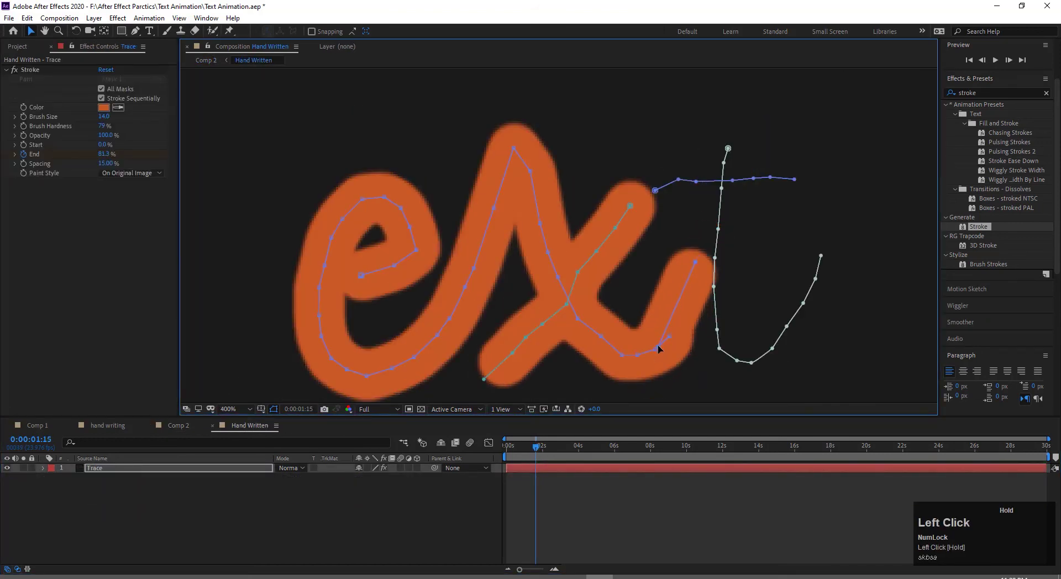
{"action": "key", "text": "ctrl+z"}
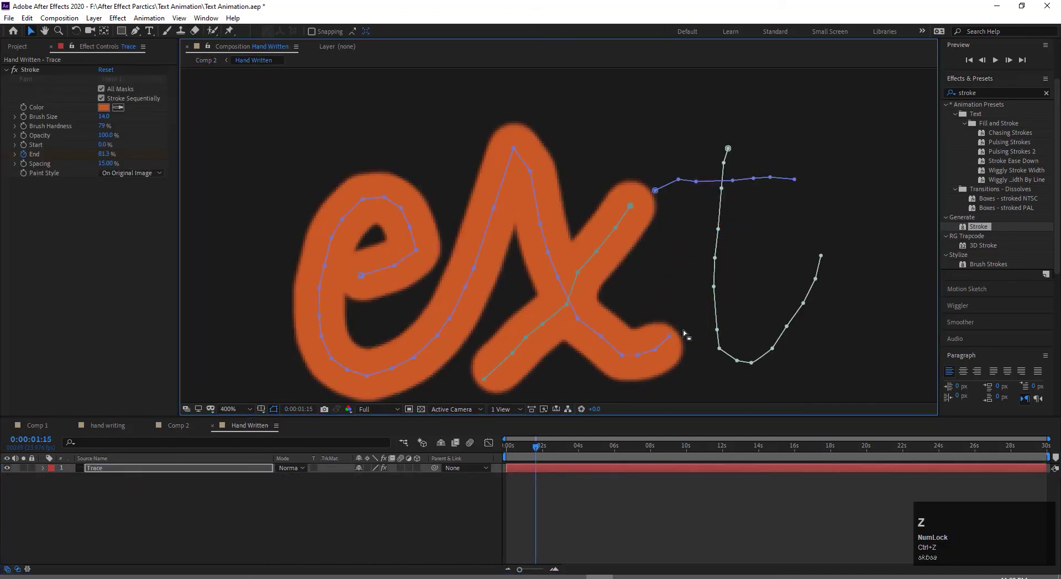
{"action": "left_click_drag", "start_coordinate": [682, 330], "coordinate": [684, 271]}
{"action": "left_click", "coordinate": [178, 425]}
{"action": "left_click", "coordinate": [250, 425]}
{"action": "left_click_drag", "start_coordinate": [676, 312], "coordinate": [667, 307]}
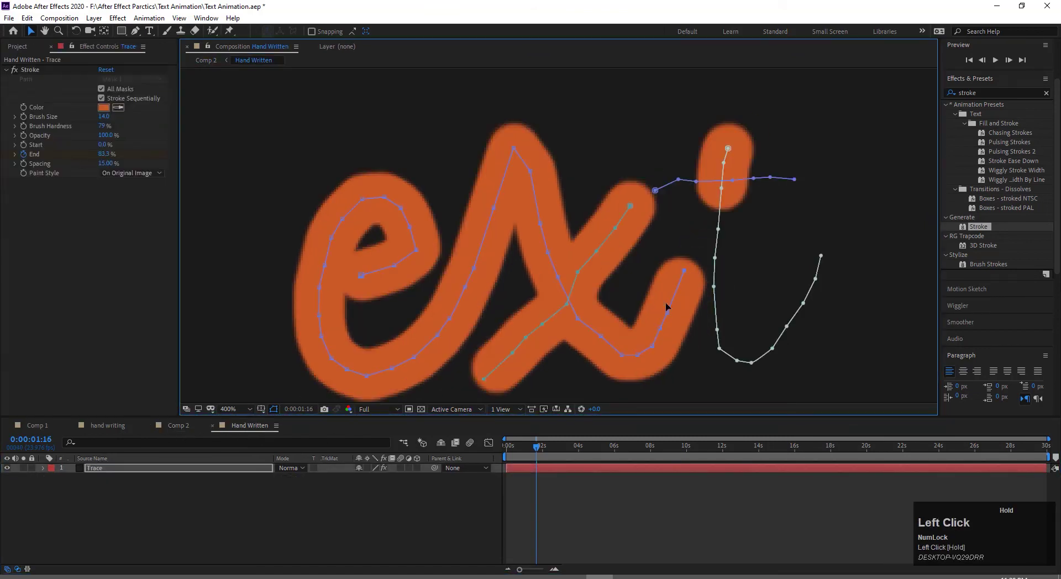
Step: Adjust the crossbar and upper stem mask points of the final "t", checking the result around 0:00:02:01
{"action": "left_click", "coordinate": [179, 426]}
{"action": "left_click_drag", "start_coordinate": [536, 447], "coordinate": [542, 447]}
{"action": "left_click", "coordinate": [253, 426]}
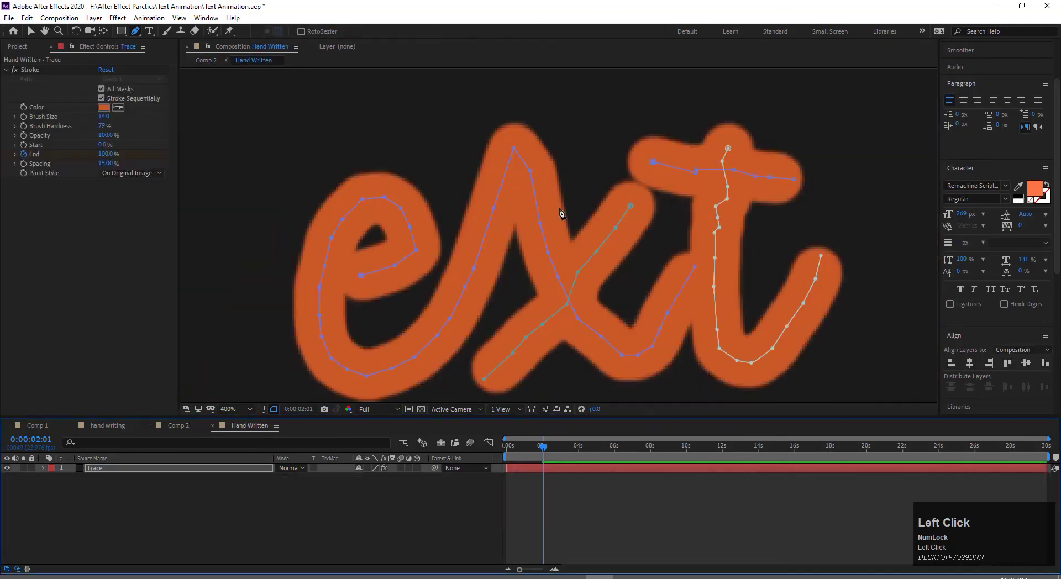
Step: Play Comp 2 from the start to review the finished handwriting reveal
{"action": "left_click", "coordinate": [184, 425]}
{"action": "scroll", "coordinate": [572, 257], "scroll_direction": "down", "scroll_amount": 6}
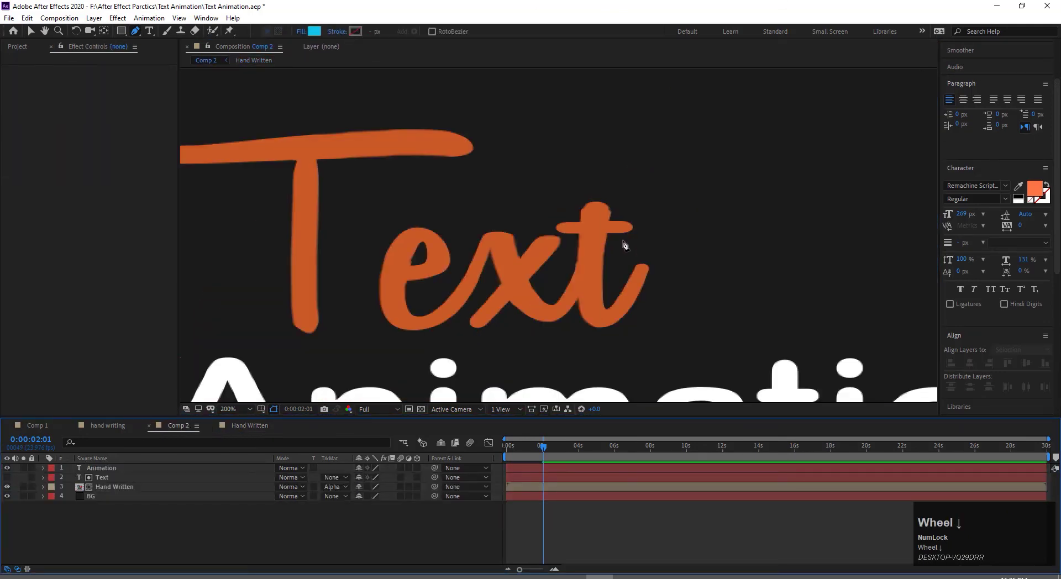
{"action": "left_click_drag", "start_coordinate": [543, 447], "coordinate": [491, 461]}
{"action": "key", "text": "space"}
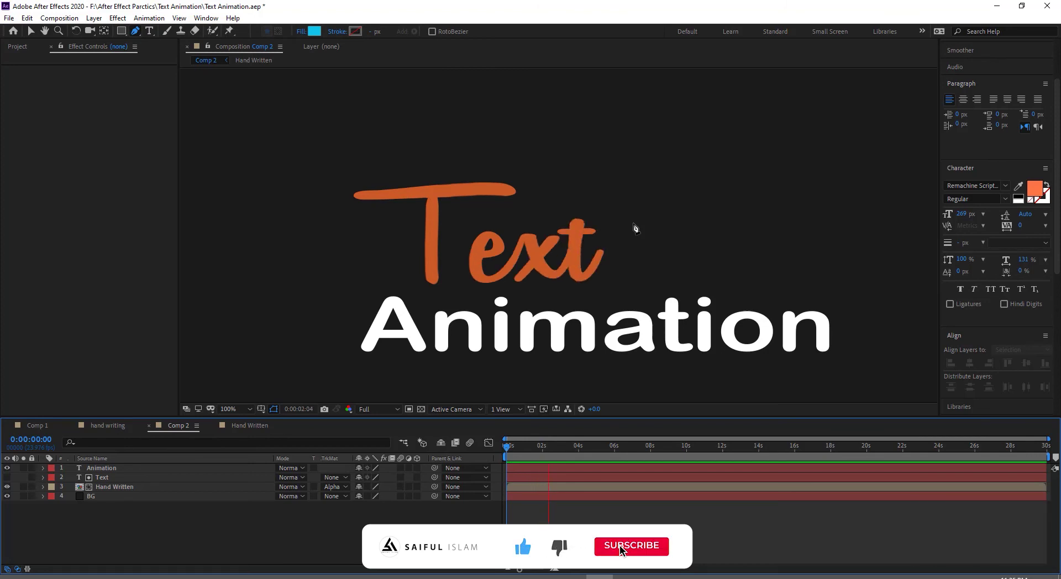
{"action": "key", "text": "space"}
{"action": "scroll", "coordinate": [566, 185], "scroll_direction": "down", "scroll_amount": 4}
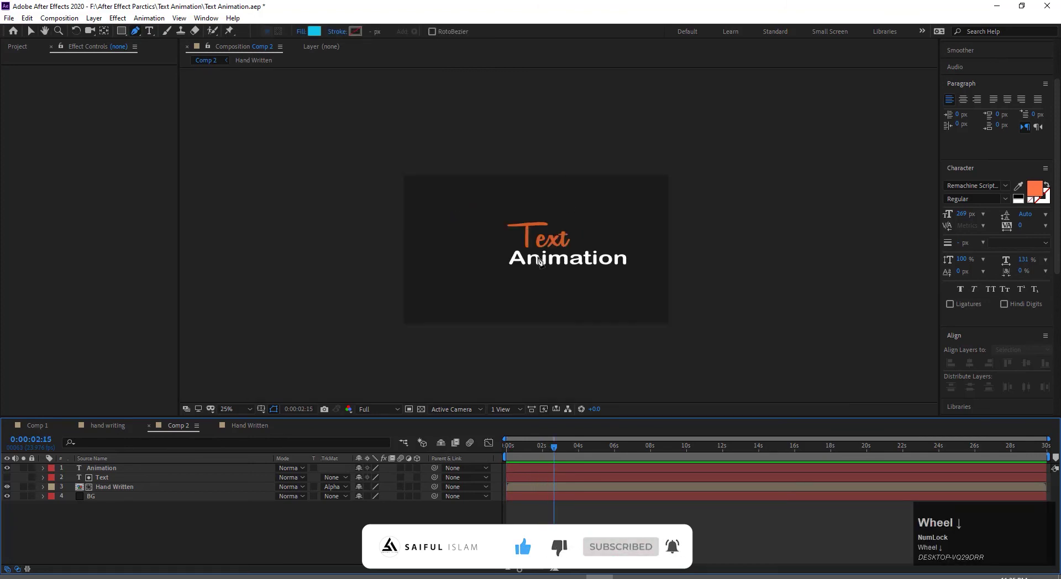
Step: Move the Animation, Text and Hand Written layers together toward the left so the full title sits centred in Comp 2
{"action": "left_click", "coordinate": [121, 487]}
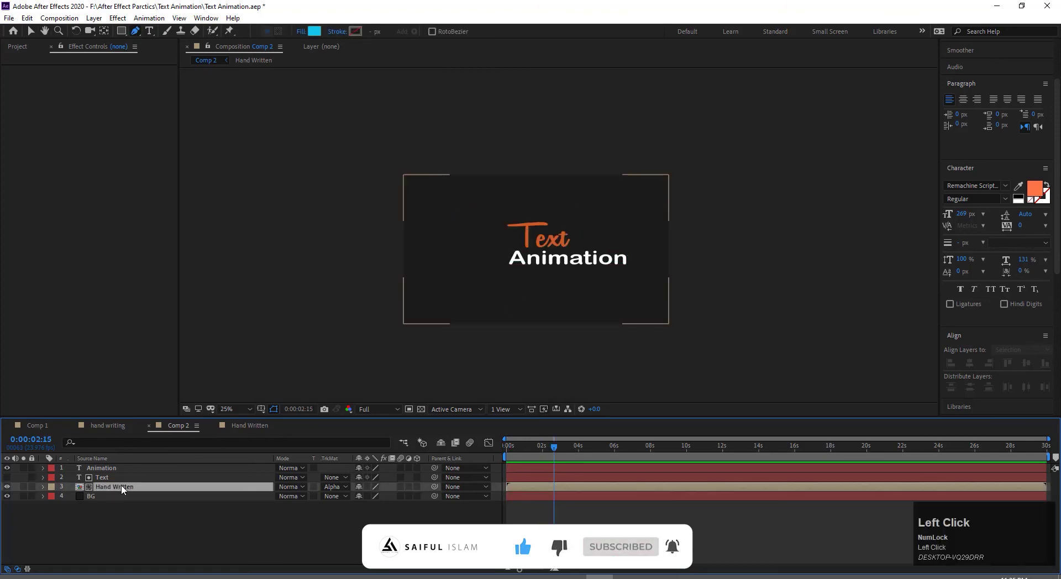
{"action": "left_click", "coordinate": [117, 468], "text": "shift"}
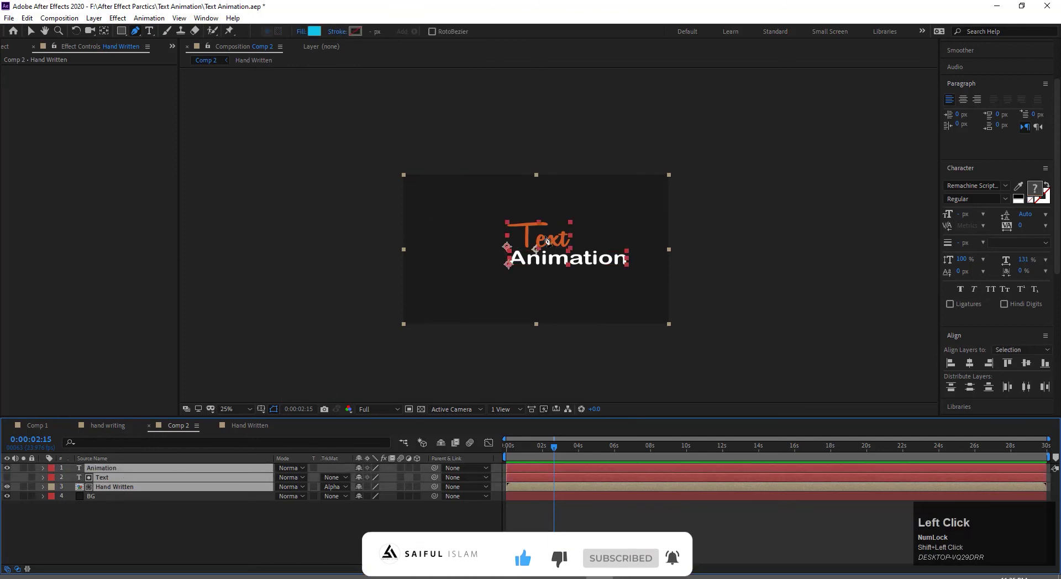
{"action": "left_click", "coordinate": [31, 32]}
{"action": "left_click_drag", "start_coordinate": [551, 250], "coordinate": [532, 248]}
{"action": "left_click", "coordinate": [348, 524]}
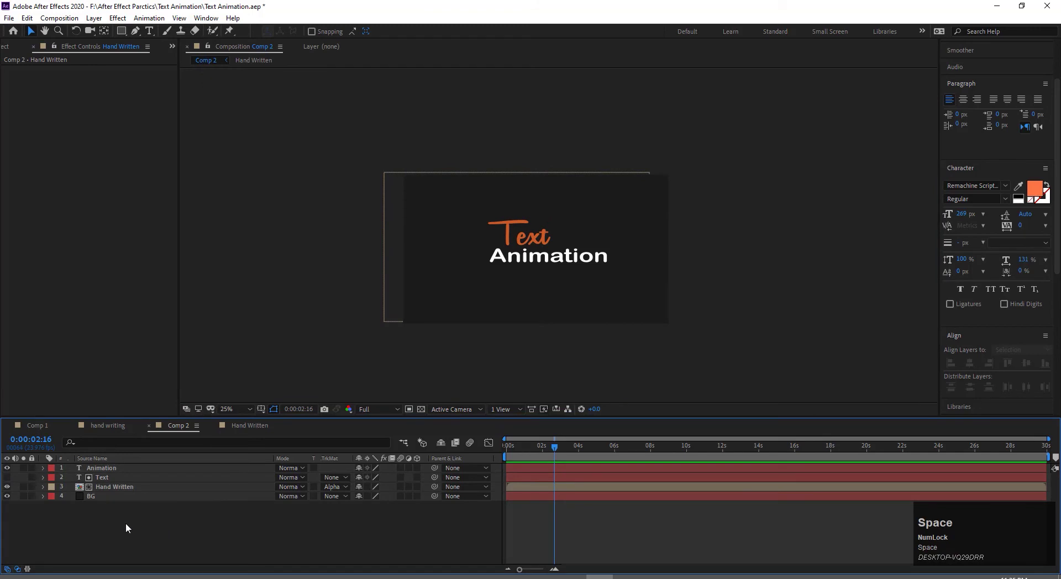
Step: Nudge the Animation text layer slightly down and right to align it beneath the orange "Text"
{"action": "left_click", "coordinate": [122, 470]}
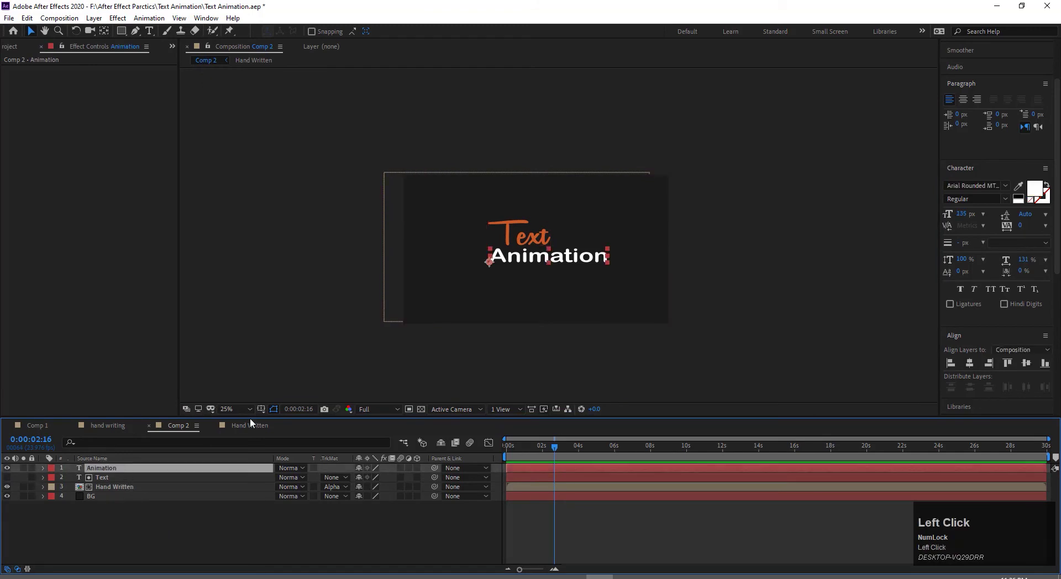
{"action": "left_click_drag", "start_coordinate": [503, 256], "coordinate": [504, 257]}
{"action": "left_click", "coordinate": [322, 525]}
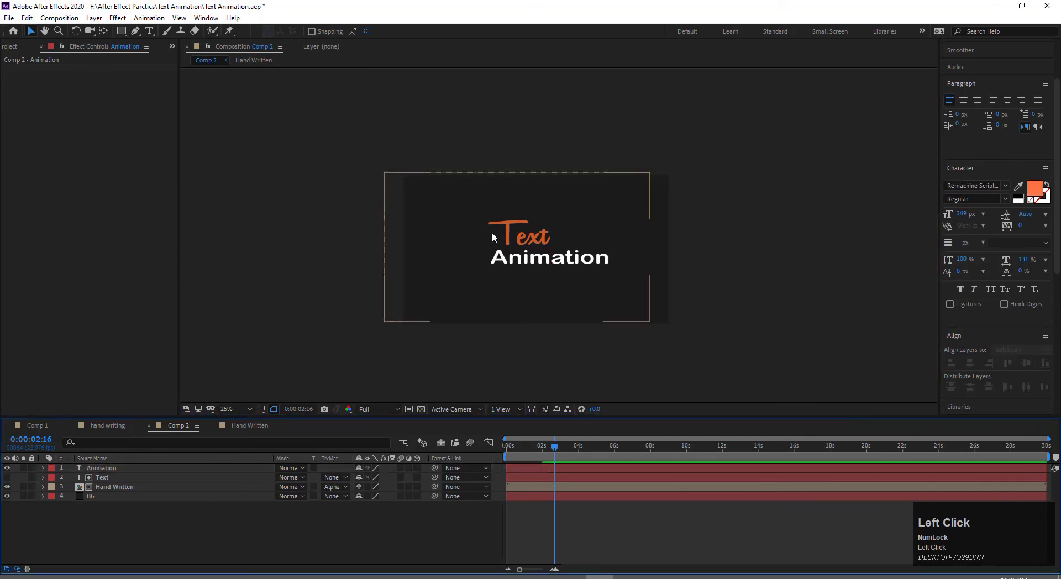
{"action": "scroll", "coordinate": [491, 232], "scroll_direction": "up", "scroll_amount": 2}
{"action": "scroll", "coordinate": [492, 232], "scroll_direction": "down", "scroll_amount": 2}
Step: Add a new shape layer above the Animation layer and draw a cyan rectangle covering the whole word "Animation"
{"action": "left_click", "coordinate": [121, 467]}
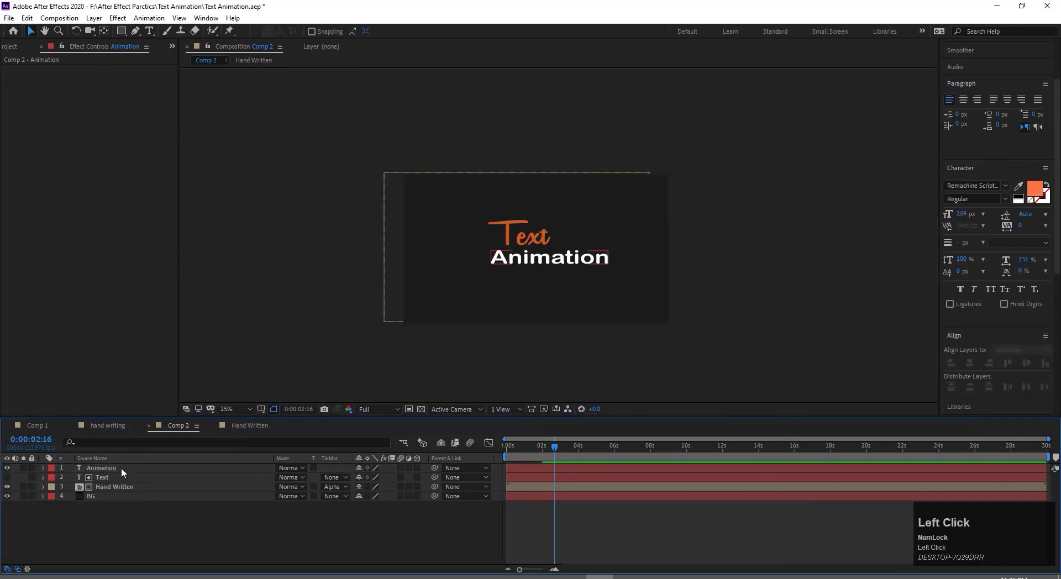
{"action": "right_click", "coordinate": [161, 527]}
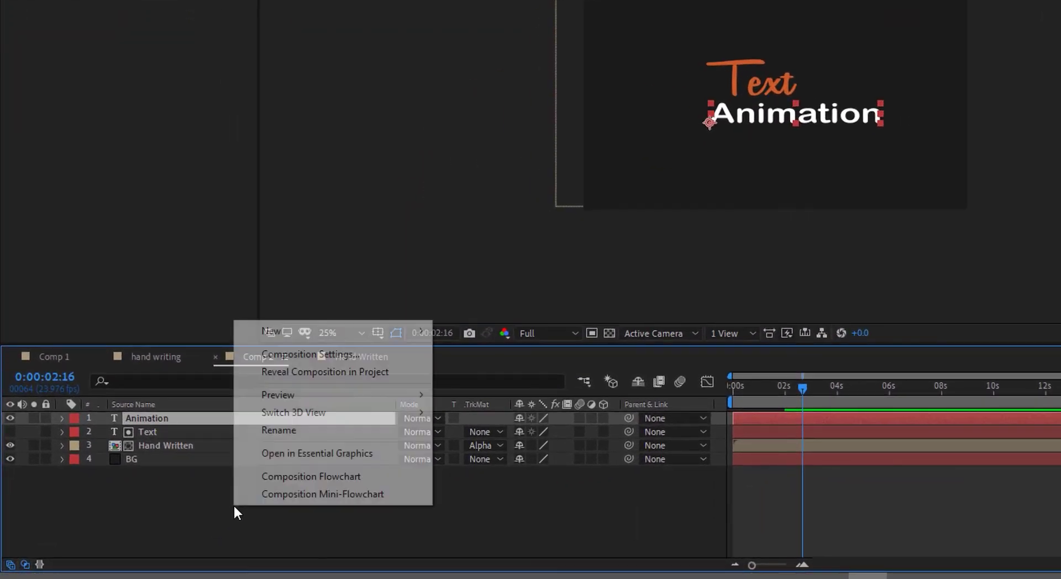
{"action": "mouse_move", "coordinate": [326, 334]}
{"action": "left_click", "coordinate": [543, 443]}
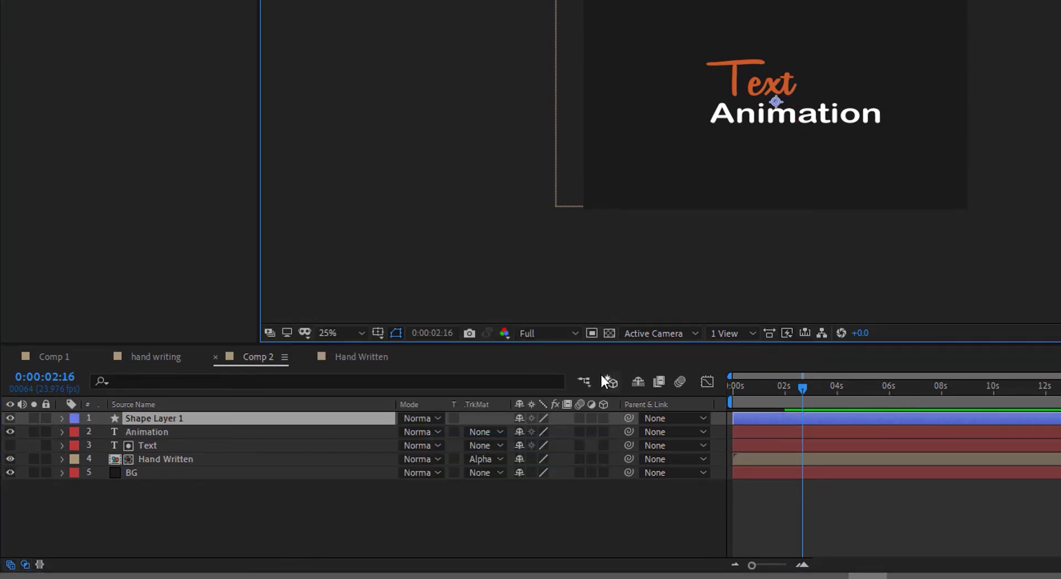
{"action": "scroll", "coordinate": [658, 120], "scroll_direction": "up", "scroll_amount": 4}
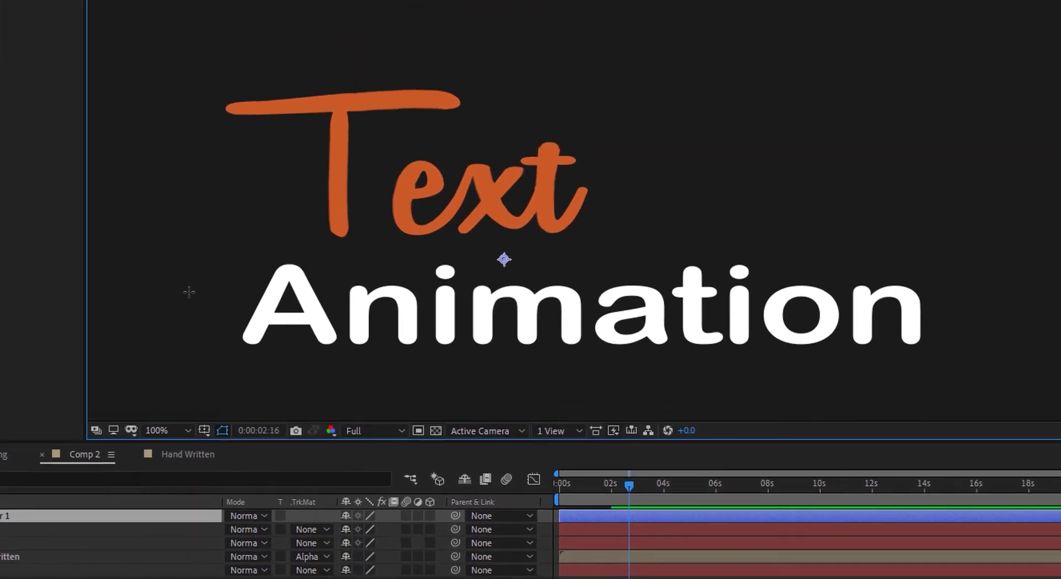
{"action": "left_click_drag", "start_coordinate": [225, 260], "coordinate": [928, 380]}
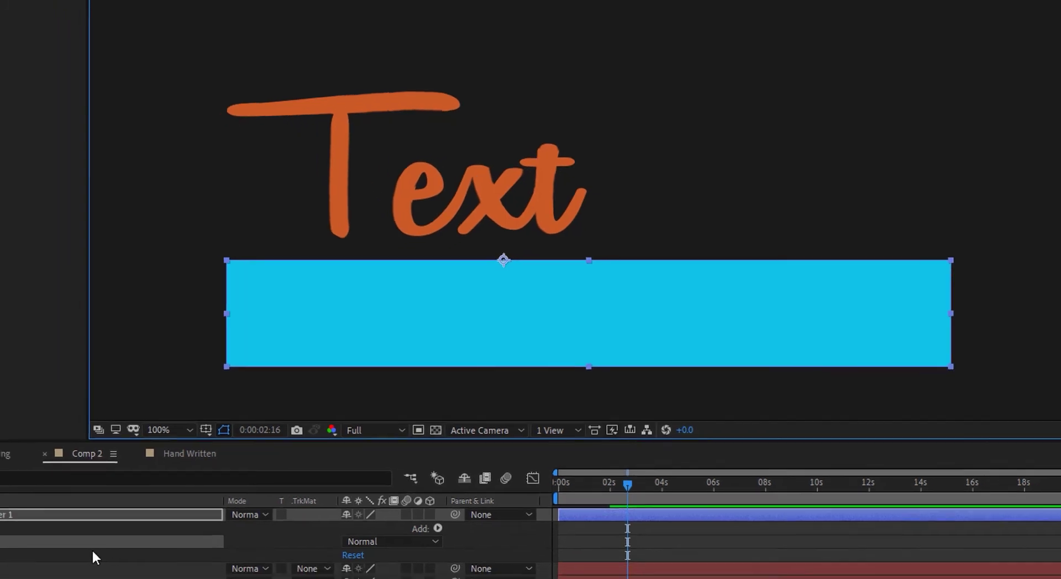
{"action": "scroll", "coordinate": [736, 80], "scroll_direction": "down", "scroll_amount": 2}
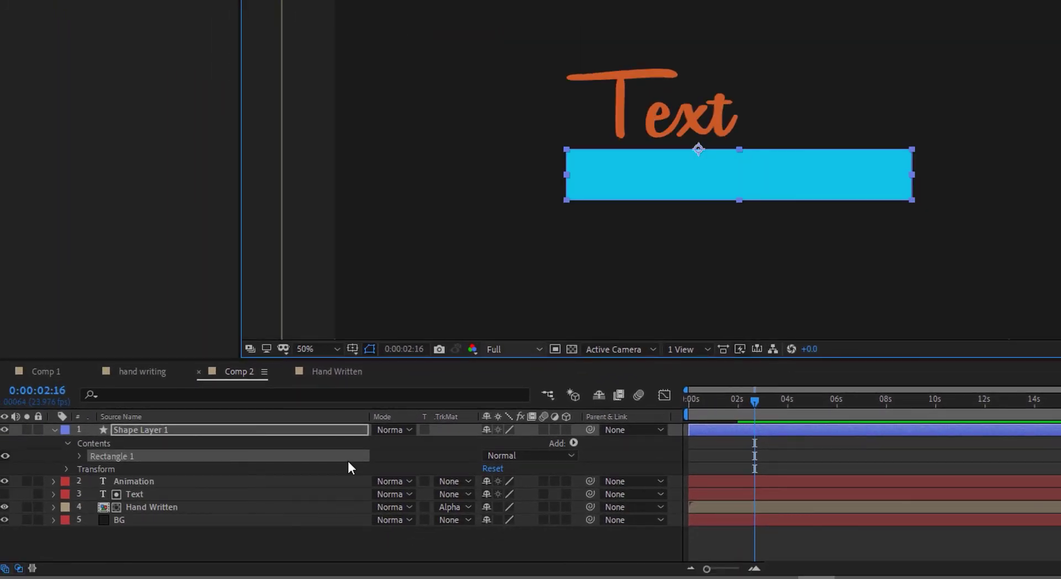
Step: Set the Animation layer's track matte to Alpha, using the rectangle shape layer above it
{"action": "left_click", "coordinate": [152, 433]}
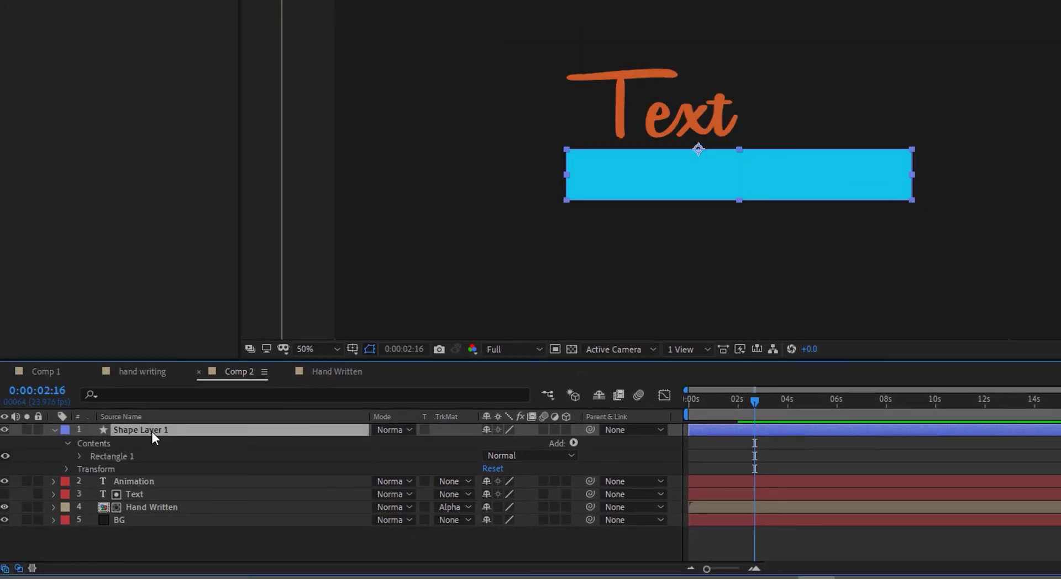
{"action": "left_click", "coordinate": [55, 430]}
{"action": "left_click", "coordinate": [188, 443]}
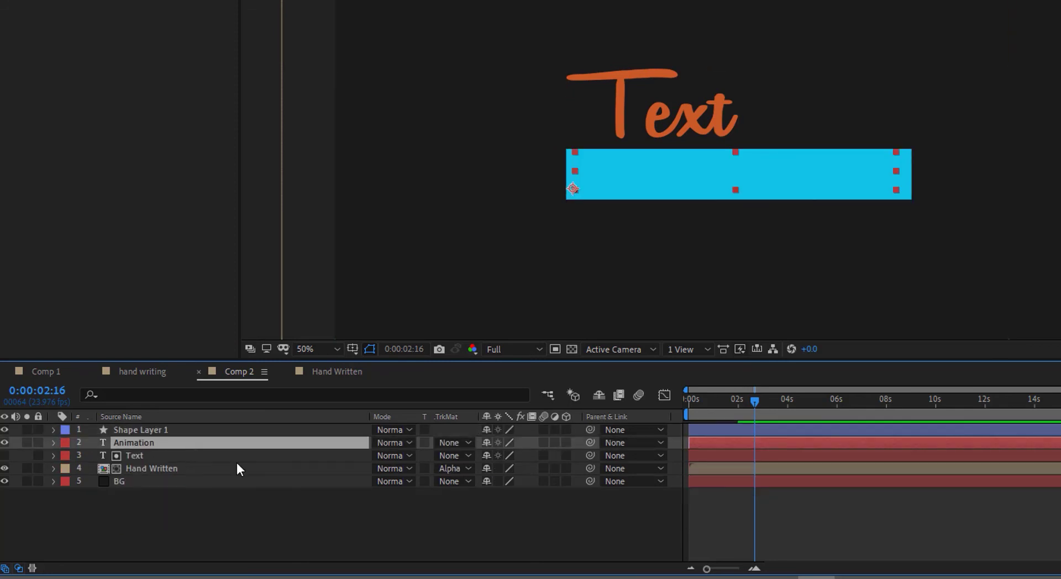
{"action": "left_click", "coordinate": [460, 446]}
{"action": "left_click", "coordinate": [493, 482]}
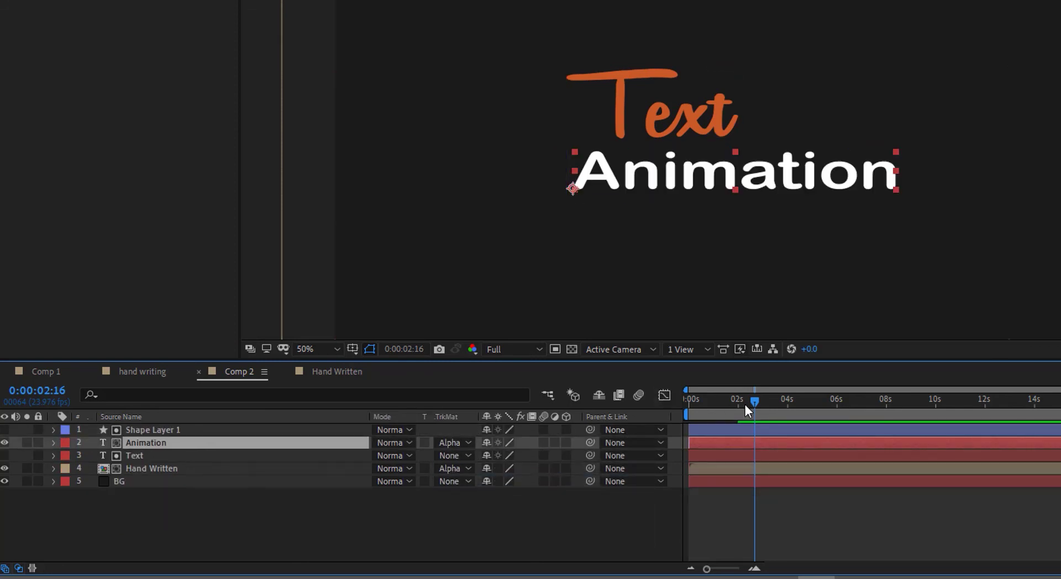
Step: Keyframe the Animation layer's Position from 628.7, 531.7 at 0:00:01:22 to its resting place at about 3 seconds
{"action": "mouse_move", "coordinate": [752, 403]}
{"action": "left_mouse_down"}
{"action": "mouse_move", "coordinate": [717, 410]}
{"action": "mouse_move", "coordinate": [733, 412]}
{"action": "left_mouse_up"}
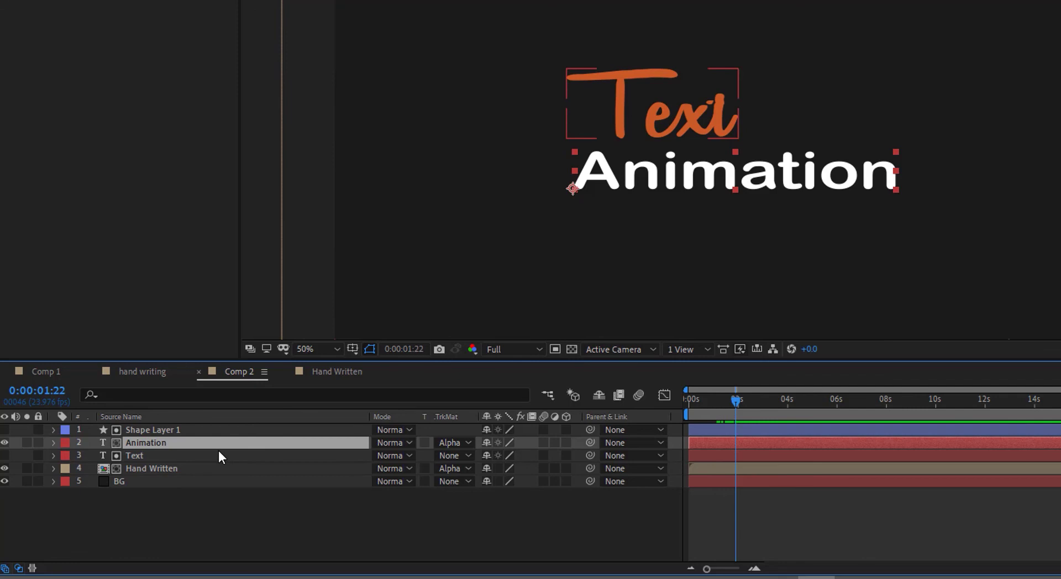
{"action": "key", "text": "p"}
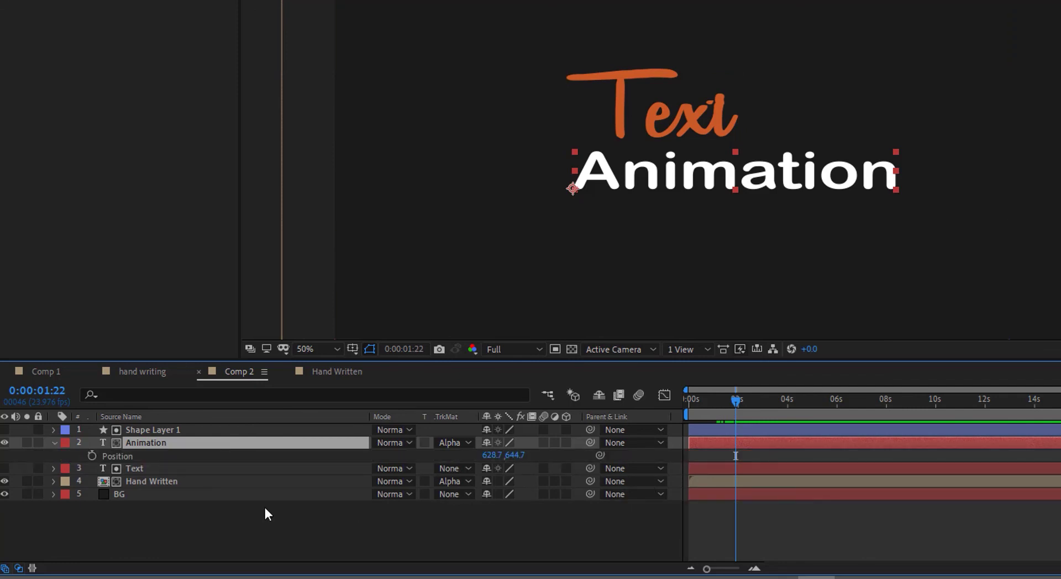
{"action": "left_click", "coordinate": [92, 455]}
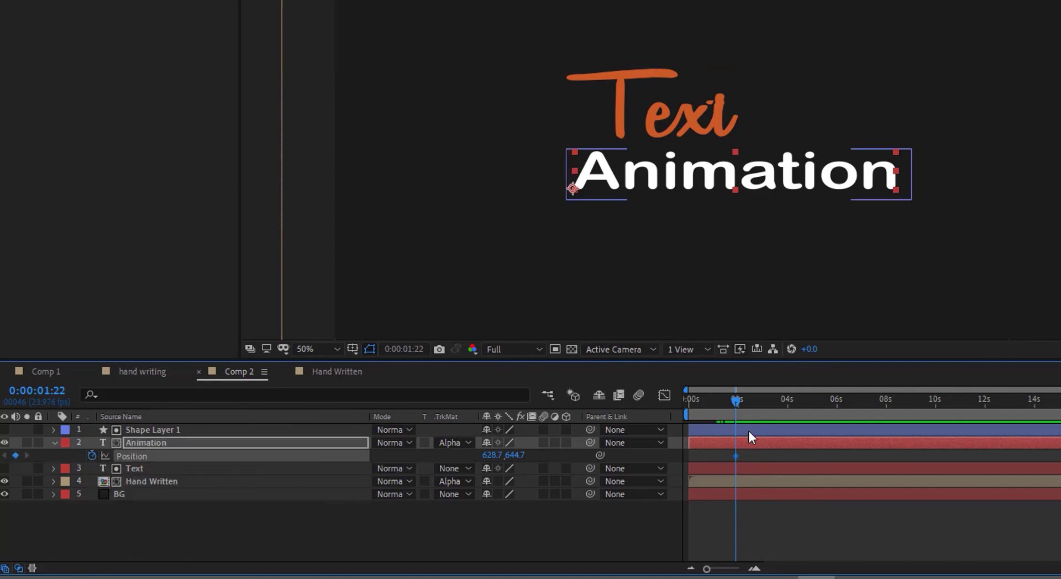
{"action": "left_click_drag", "start_coordinate": [736, 455], "coordinate": [764, 456]}
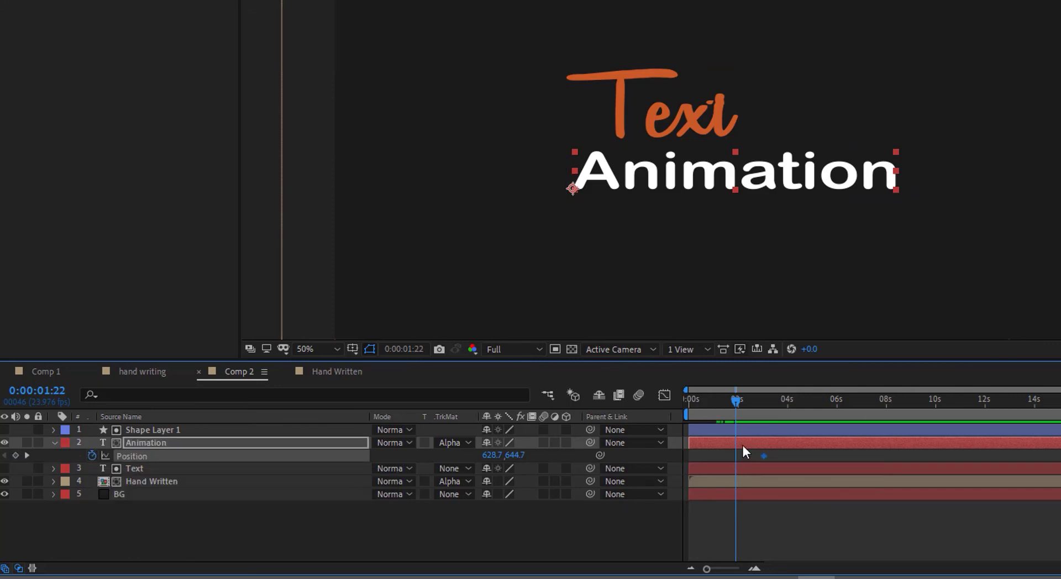
{"action": "left_click_drag", "start_coordinate": [518, 462], "coordinate": [421, 476]}
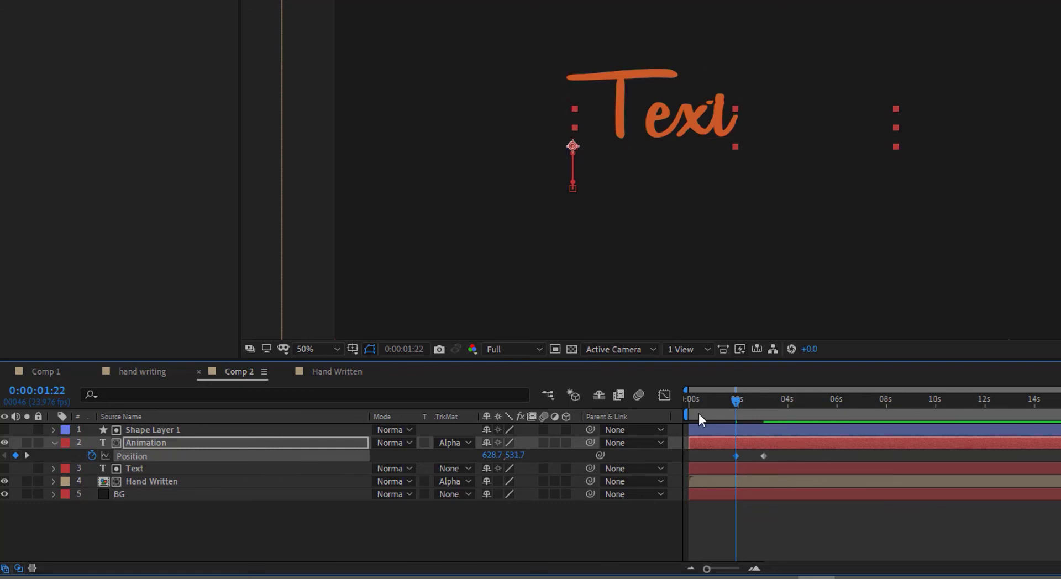
Step: Preview the "Animation" reveal and shorten it by moving the ending Position keyframe to about 2.5 seconds
{"action": "key", "text": "Home"}
{"action": "key", "text": "space"}
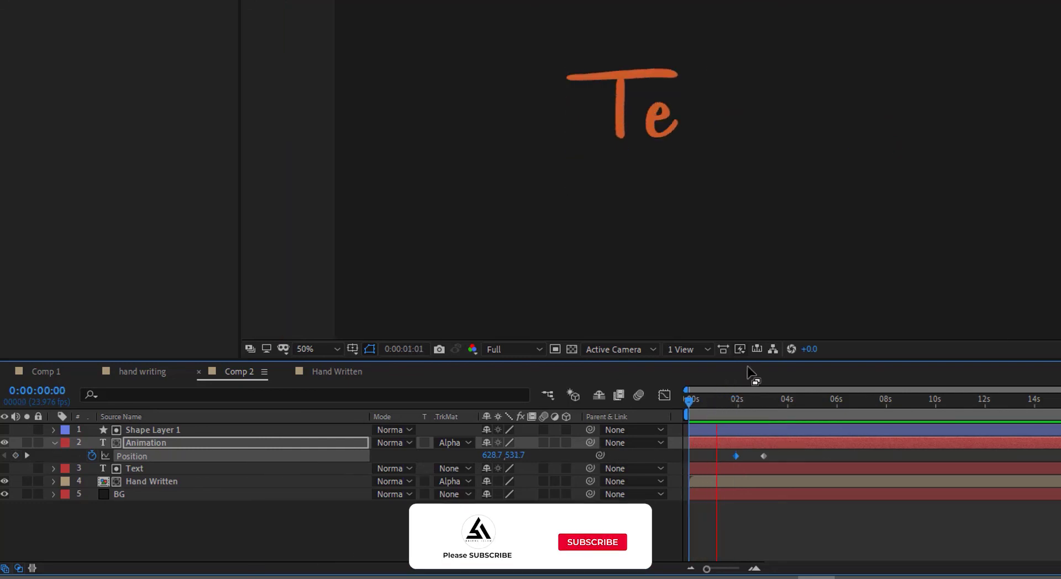
{"action": "key", "text": "space"}
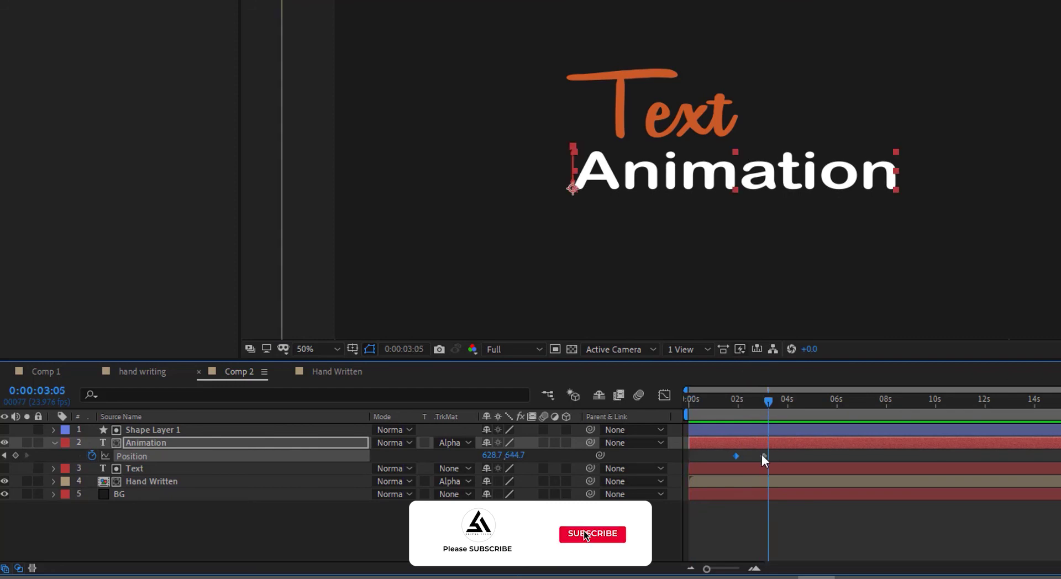
{"action": "left_click_drag", "start_coordinate": [764, 454], "coordinate": [751, 452]}
{"action": "left_click_drag", "start_coordinate": [740, 399], "coordinate": [679, 409]}
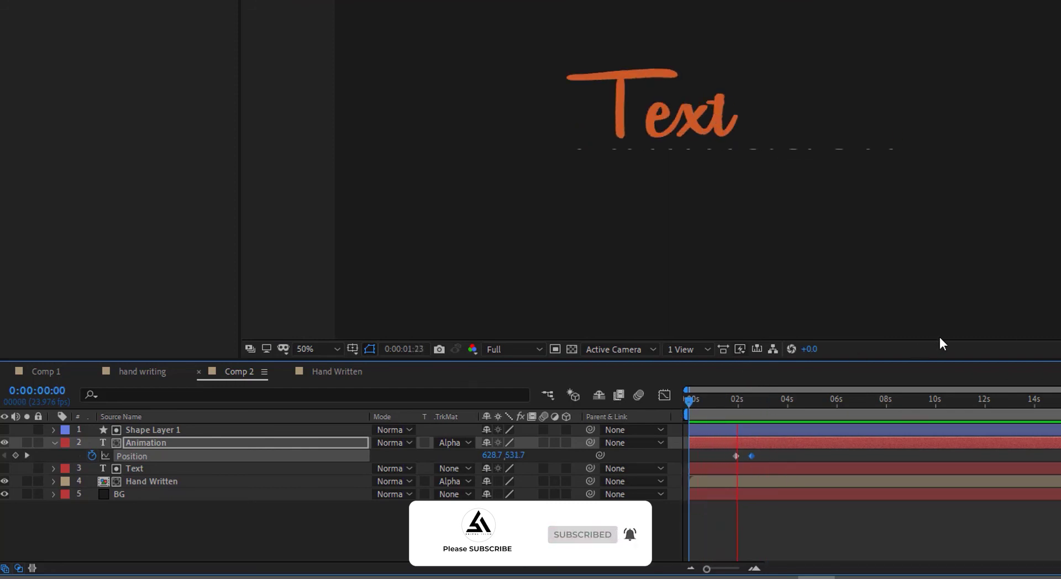
{"action": "key", "text": "space"}
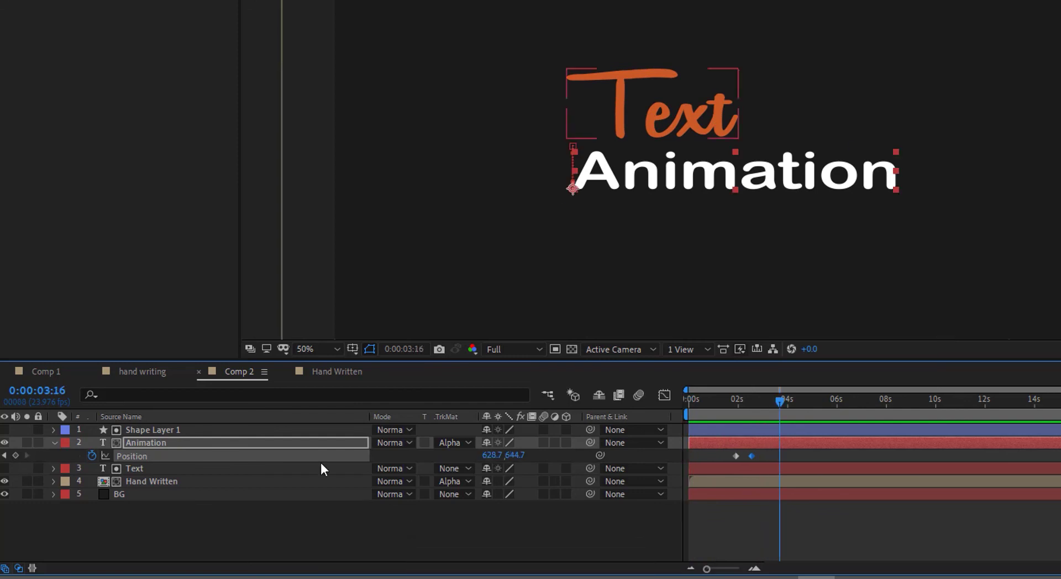
Step: Collapse the Animation layer's properties and play Comp 2 from the start to review the complete title animation
{"action": "left_click", "coordinate": [53, 447]}
{"action": "left_click", "coordinate": [661, 400]}
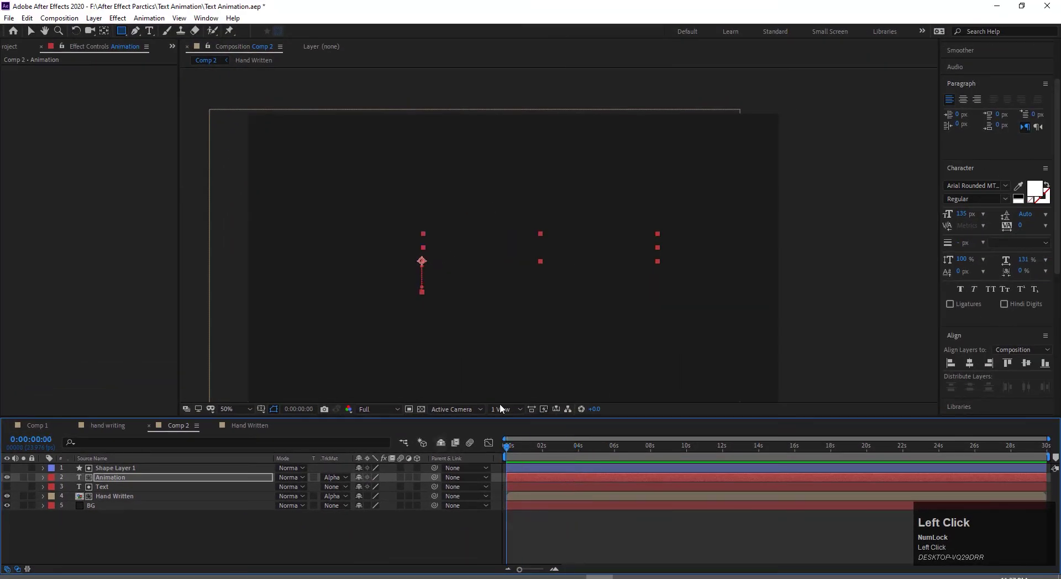
{"action": "key", "text": "space"}
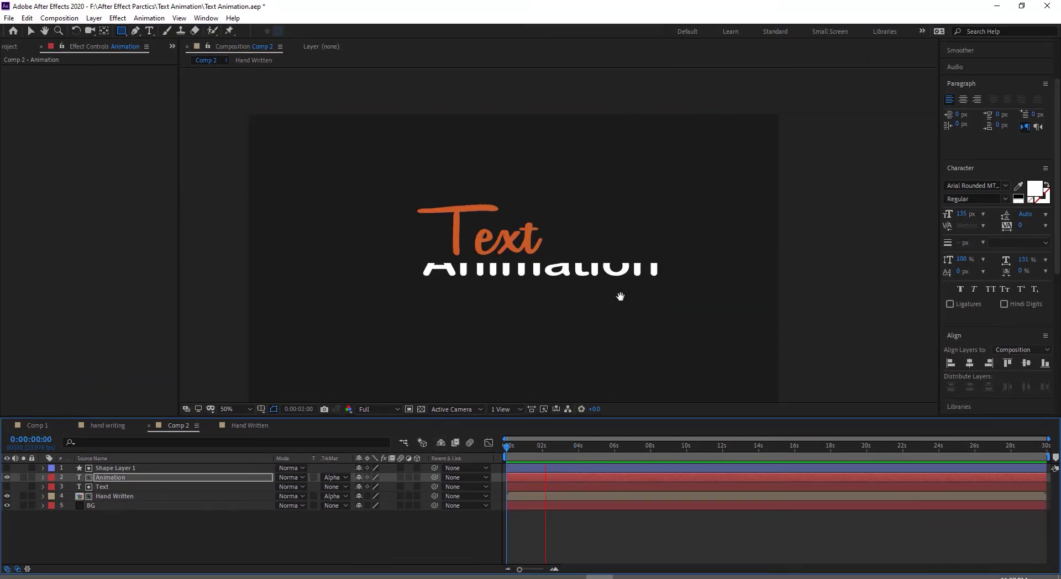
{"action": "key", "text": "space"}
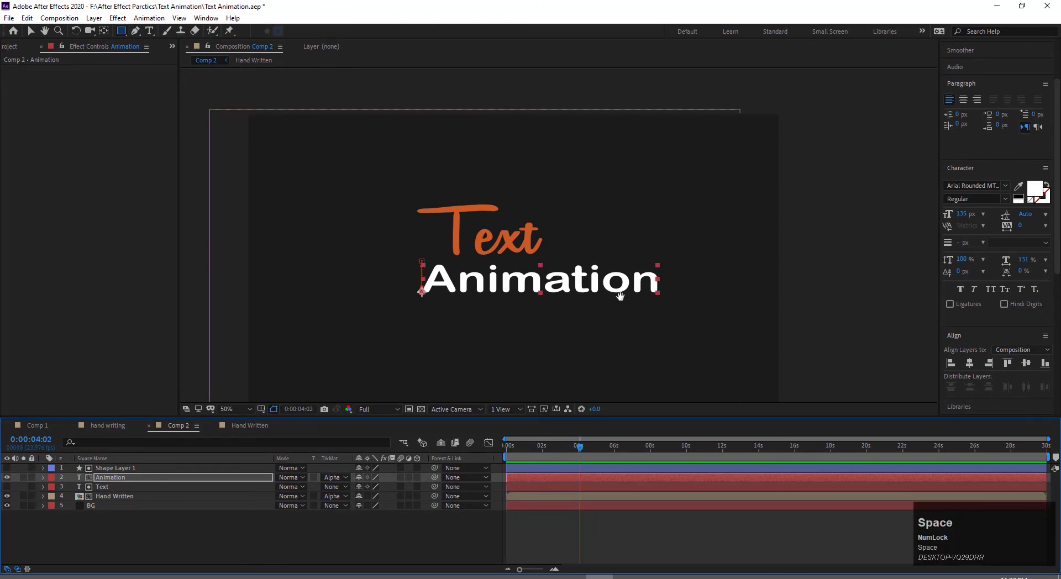